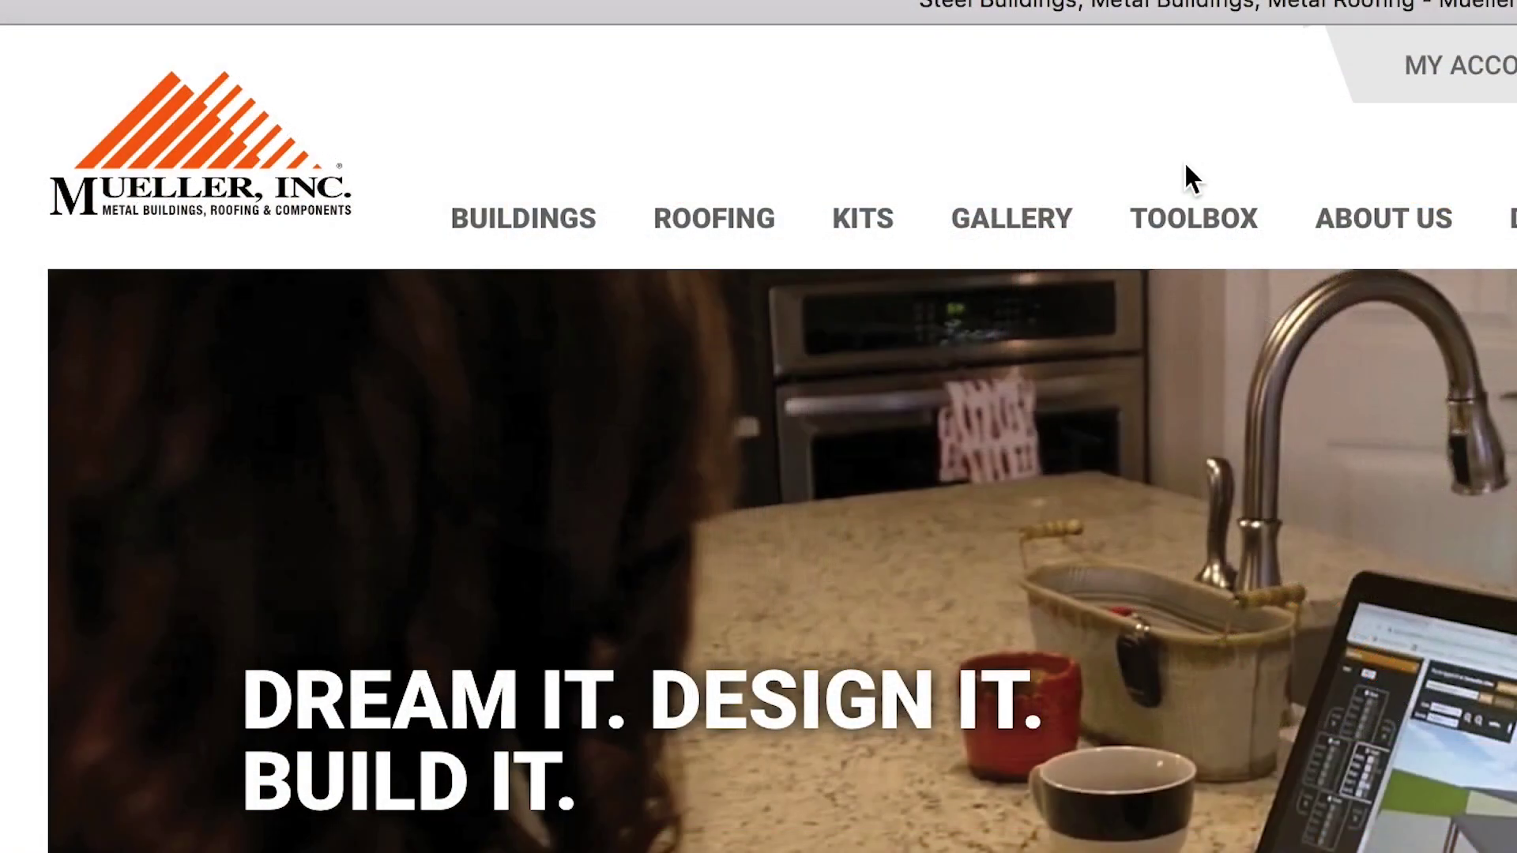
Bring up the TOOLBOX dropdown in the Mueller website's top navigation
{"action": "mouse_move", "coordinate": [1176, 191]}
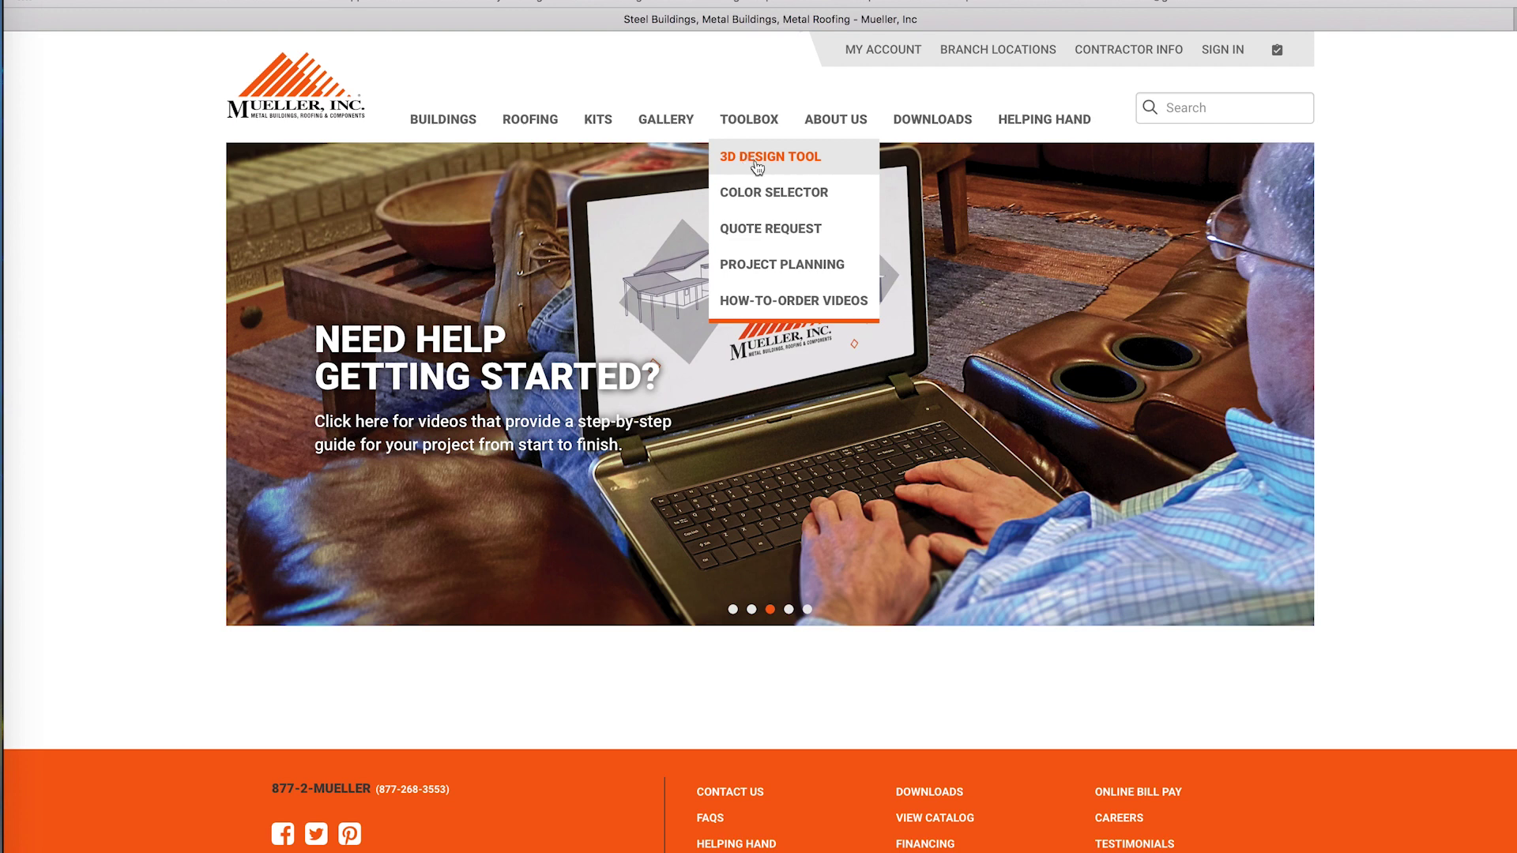
Open the 3D Design Tool page from the Toolbox and launch the tool
{"action": "left_click", "coordinate": [763, 158]}
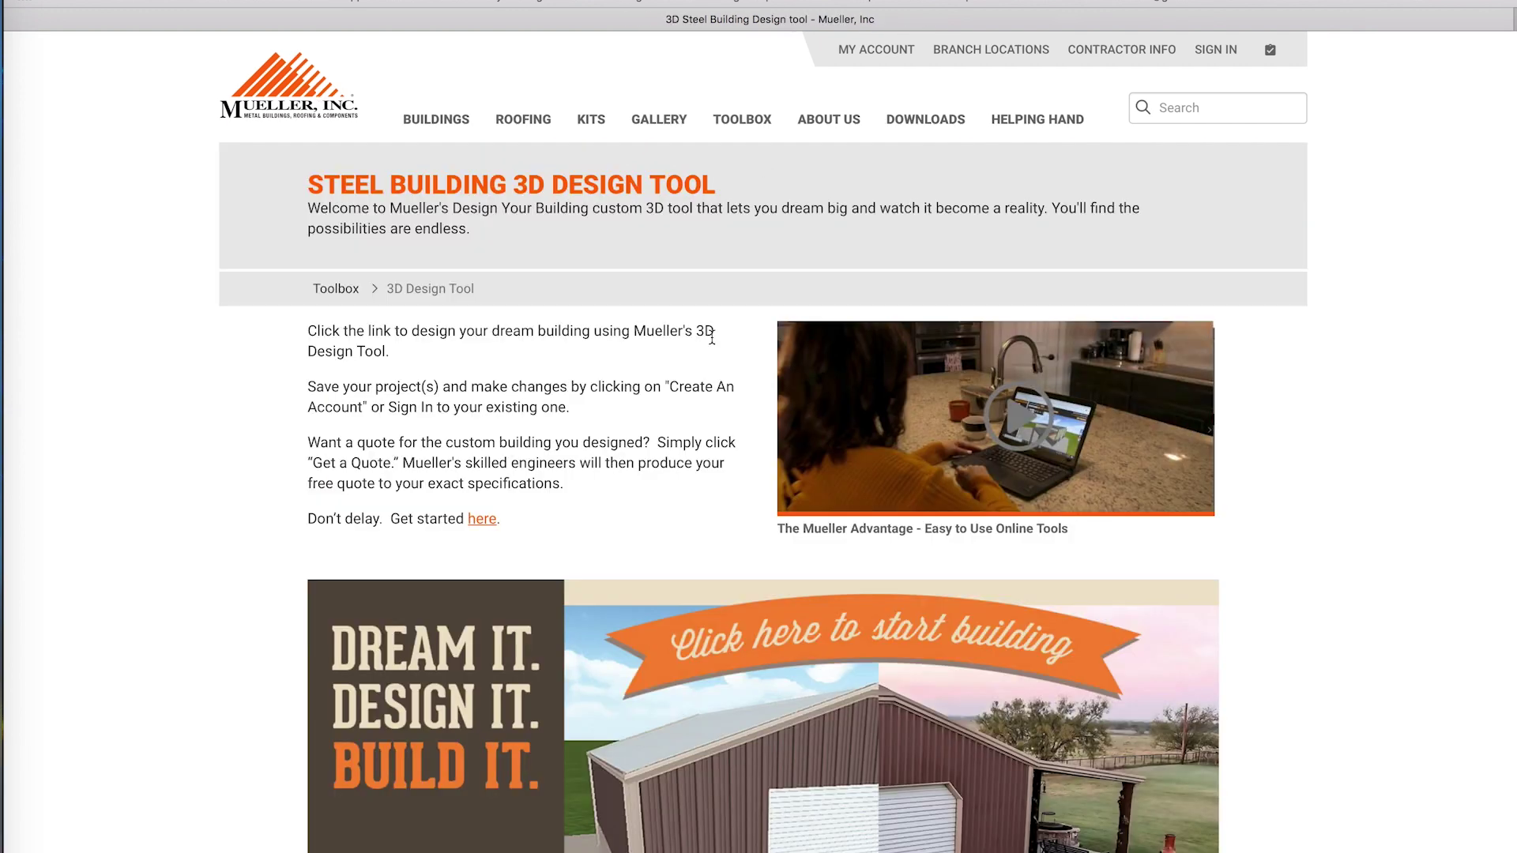
{"action": "scroll", "coordinate": [1353, 599], "scroll_direction": "down", "scroll_amount": 1}
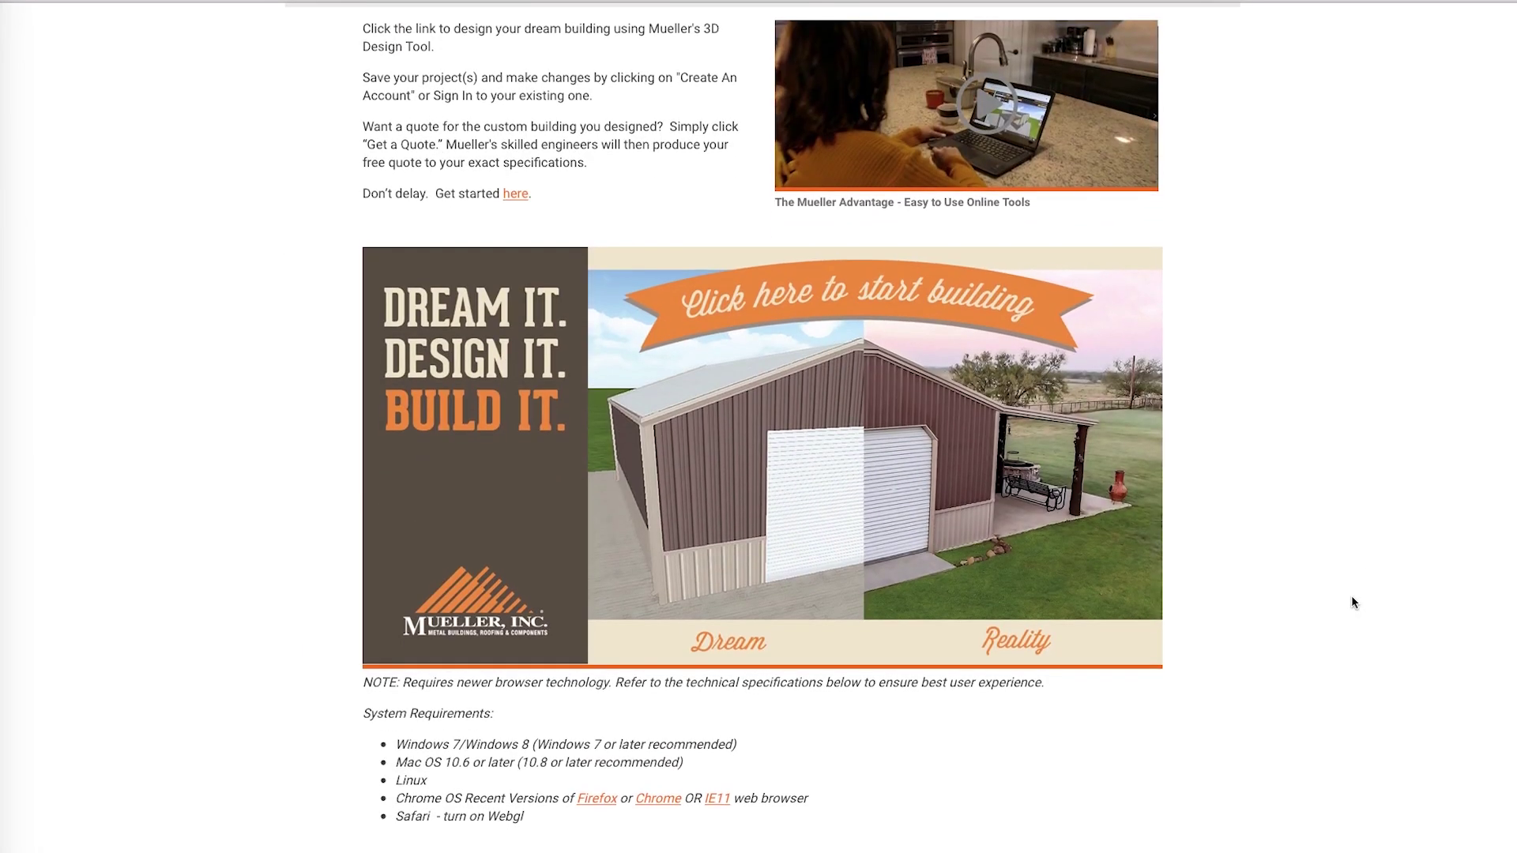
{"action": "left_click", "coordinate": [852, 403]}
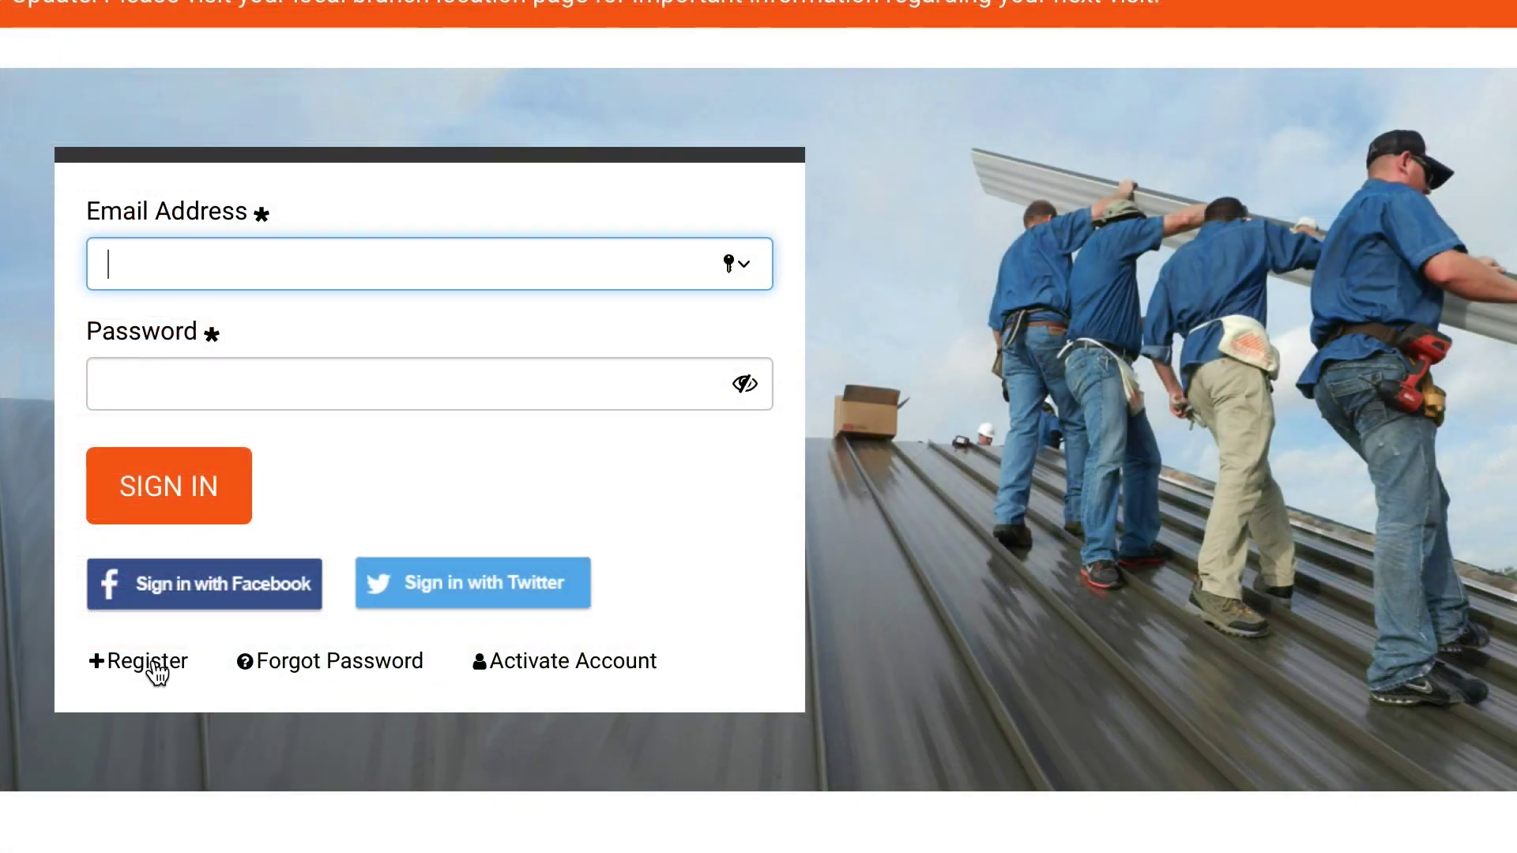
Register a new account with an e-mail address, first name and last name
{"action": "left_click", "coordinate": [150, 662]}
{"action": "left_click", "coordinate": [558, 320]}
{"action": "type", "text": "Your Email Address"}
{"action": "key", "text": "Tab"}
{"action": "type", "text": "First Name"}
{"action": "key", "text": "Tab"}
{"action": "type", "text": "Last Name"}
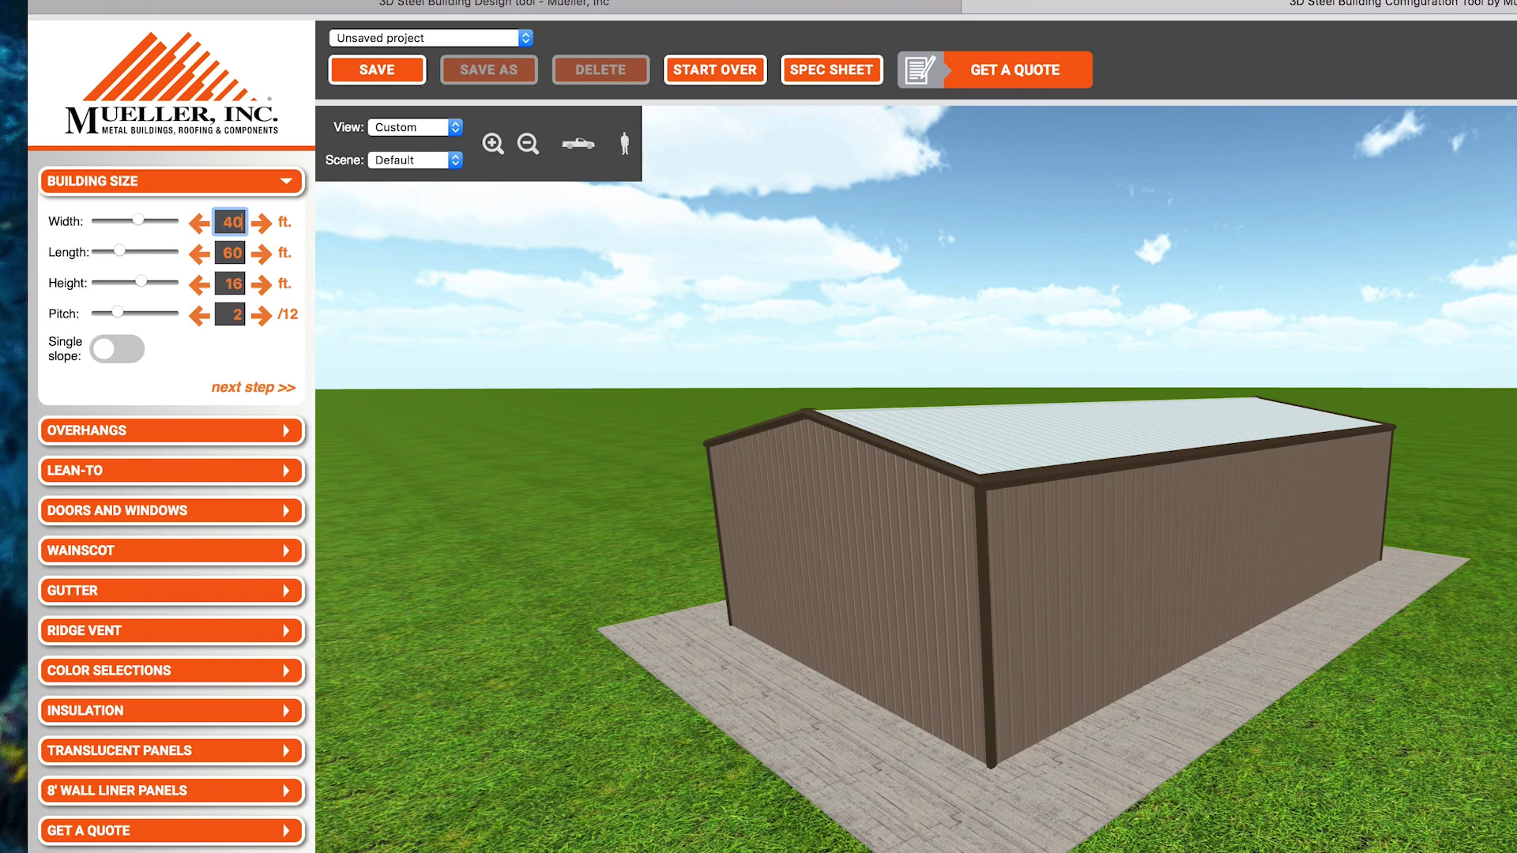
Set the building width to 30 ft, keeping the 60 ft length
{"action": "key", "text": "Return"}
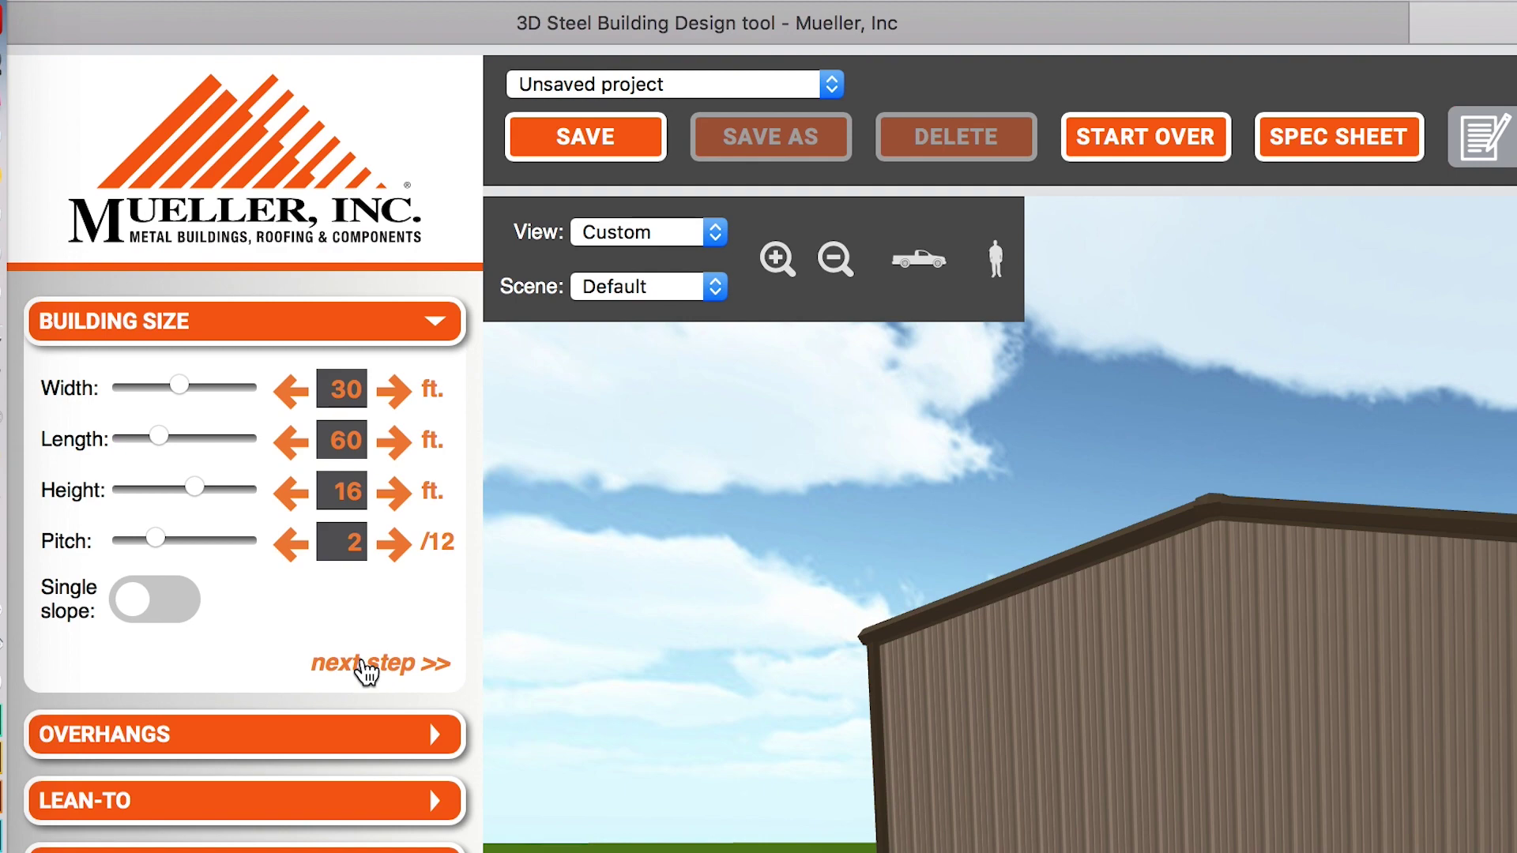
{"action": "left_click", "coordinate": [363, 662]}
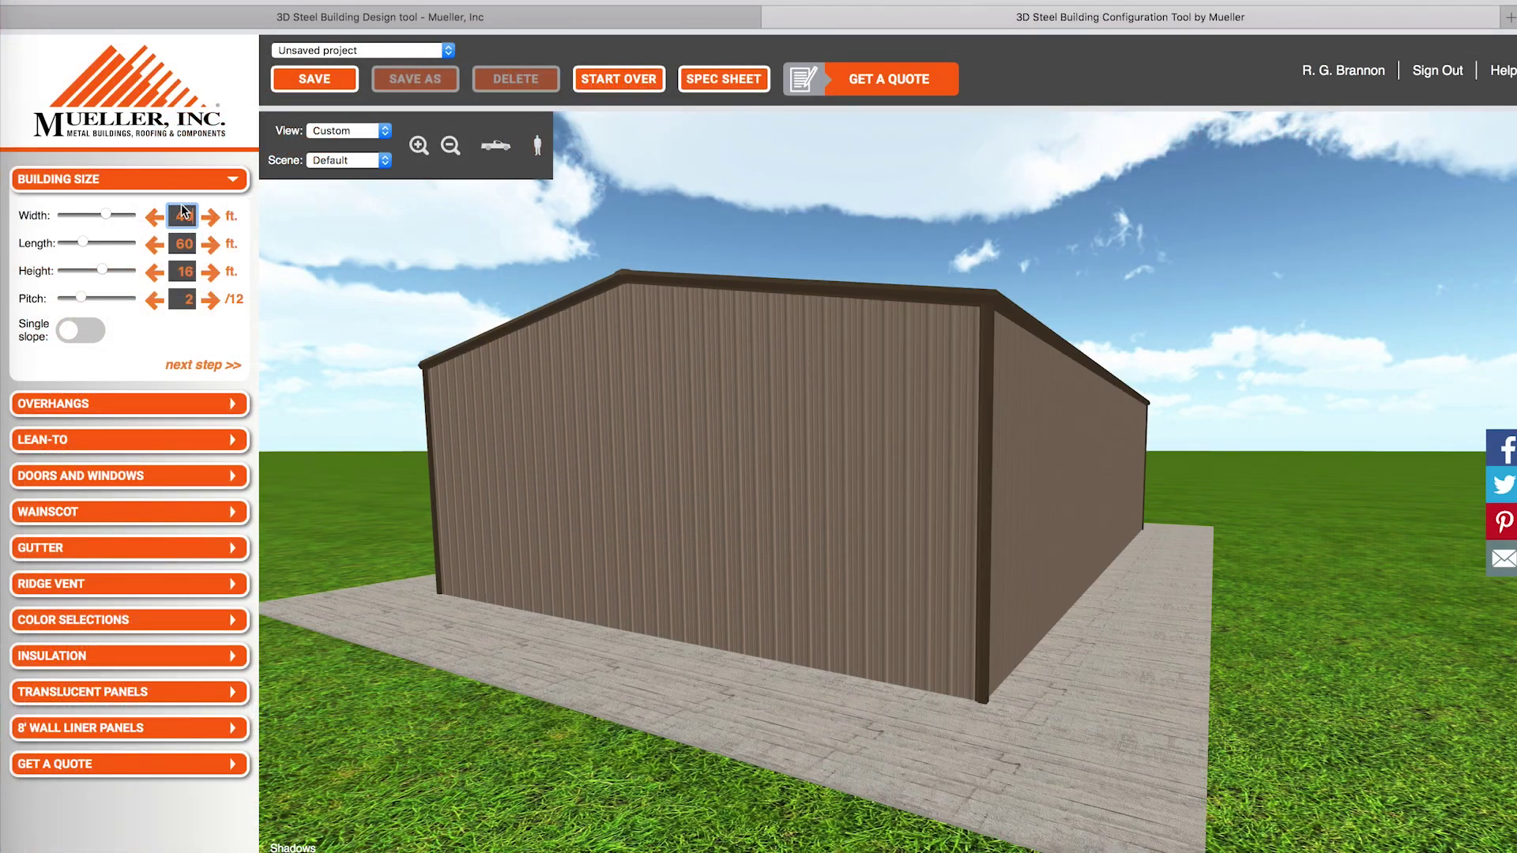
{"action": "left_click", "coordinate": [200, 303]}
{"action": "left_click", "coordinate": [200, 303]}
Extend the roof overhangs to 1 ft on the sides and ends
{"action": "left_click", "coordinate": [173, 404]}
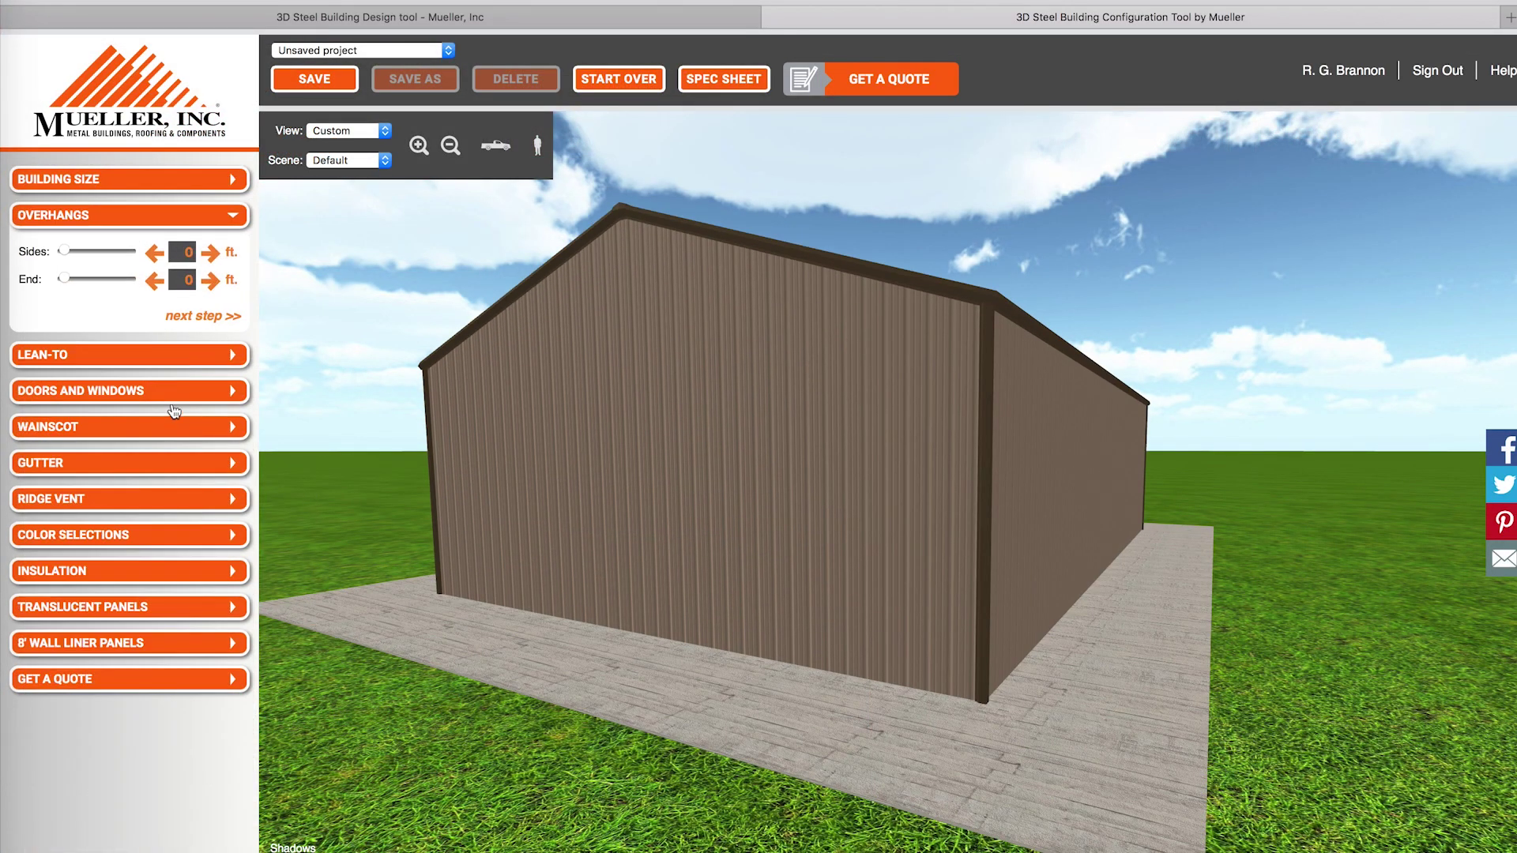
{"action": "left_click", "coordinate": [209, 281]}
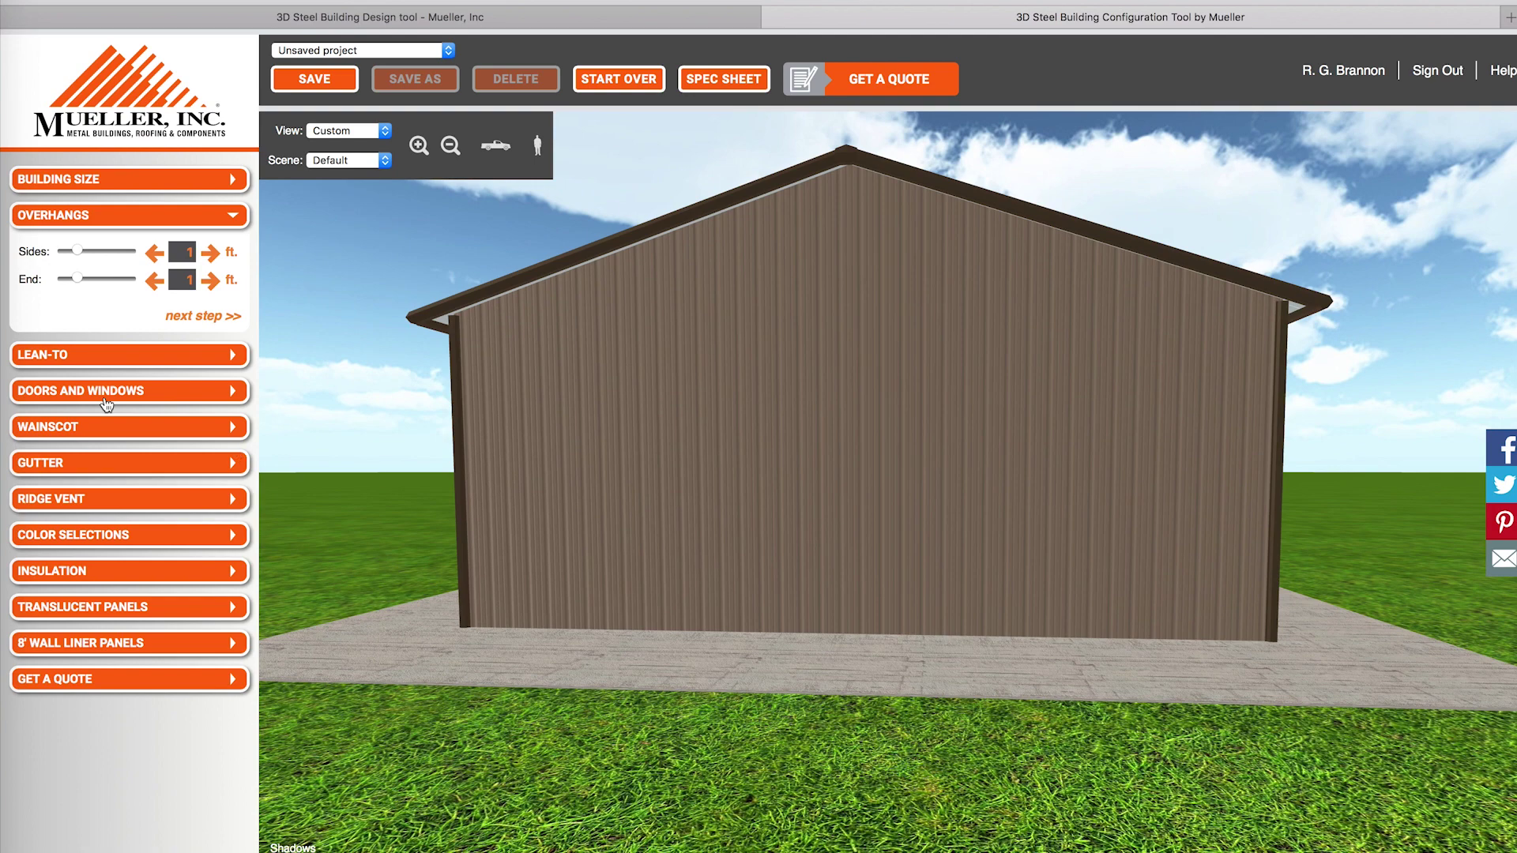
{"action": "left_click", "coordinate": [166, 390]}
{"action": "left_click", "coordinate": [43, 352]}
Place a 4x7 walk door and a 6x3 window on the front wall
{"action": "left_click", "coordinate": [107, 272]}
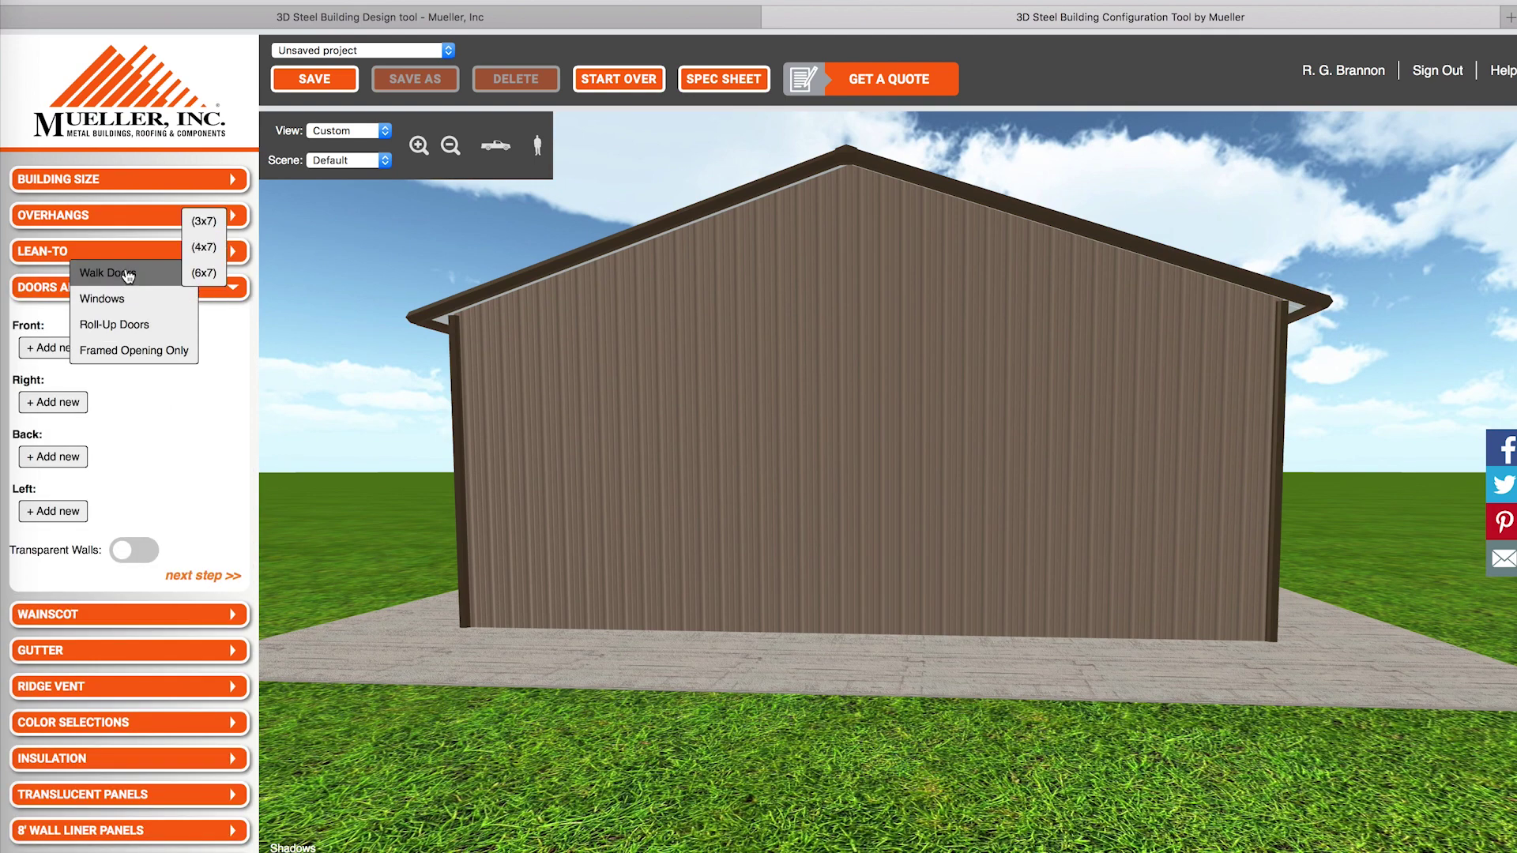
{"action": "left_click", "coordinate": [204, 245]}
{"action": "left_click", "coordinate": [735, 434]}
{"action": "left_click", "coordinate": [52, 392]}
{"action": "left_click", "coordinate": [108, 336]}
{"action": "left_click", "coordinate": [208, 345]}
{"action": "left_click", "coordinate": [578, 521]}
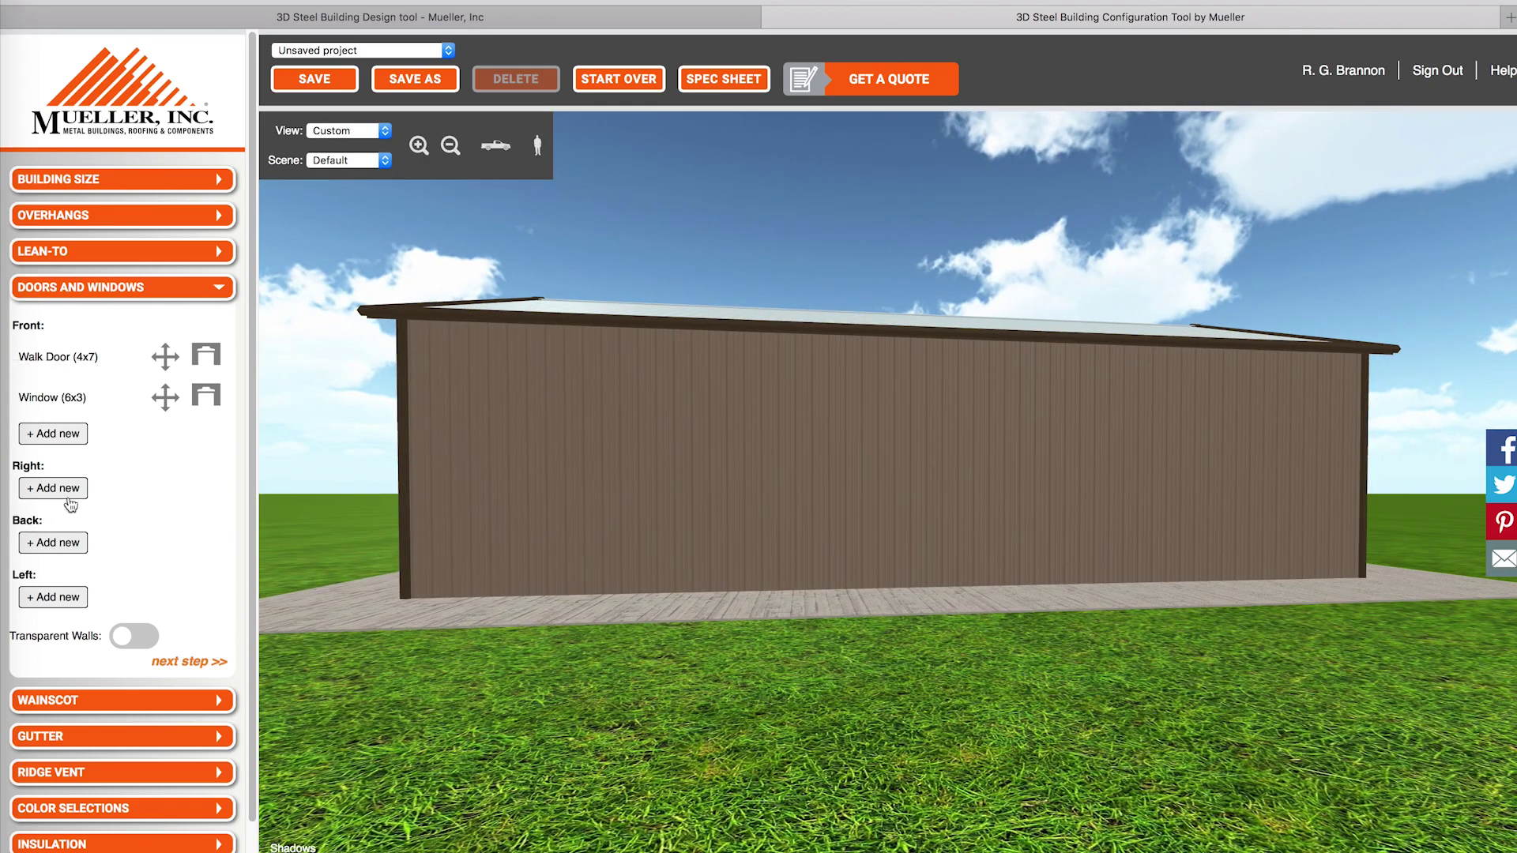
Place two 12x12 roll-up doors on the right wall
{"action": "left_click", "coordinate": [68, 490]}
{"action": "mouse_move", "coordinate": [109, 468]}
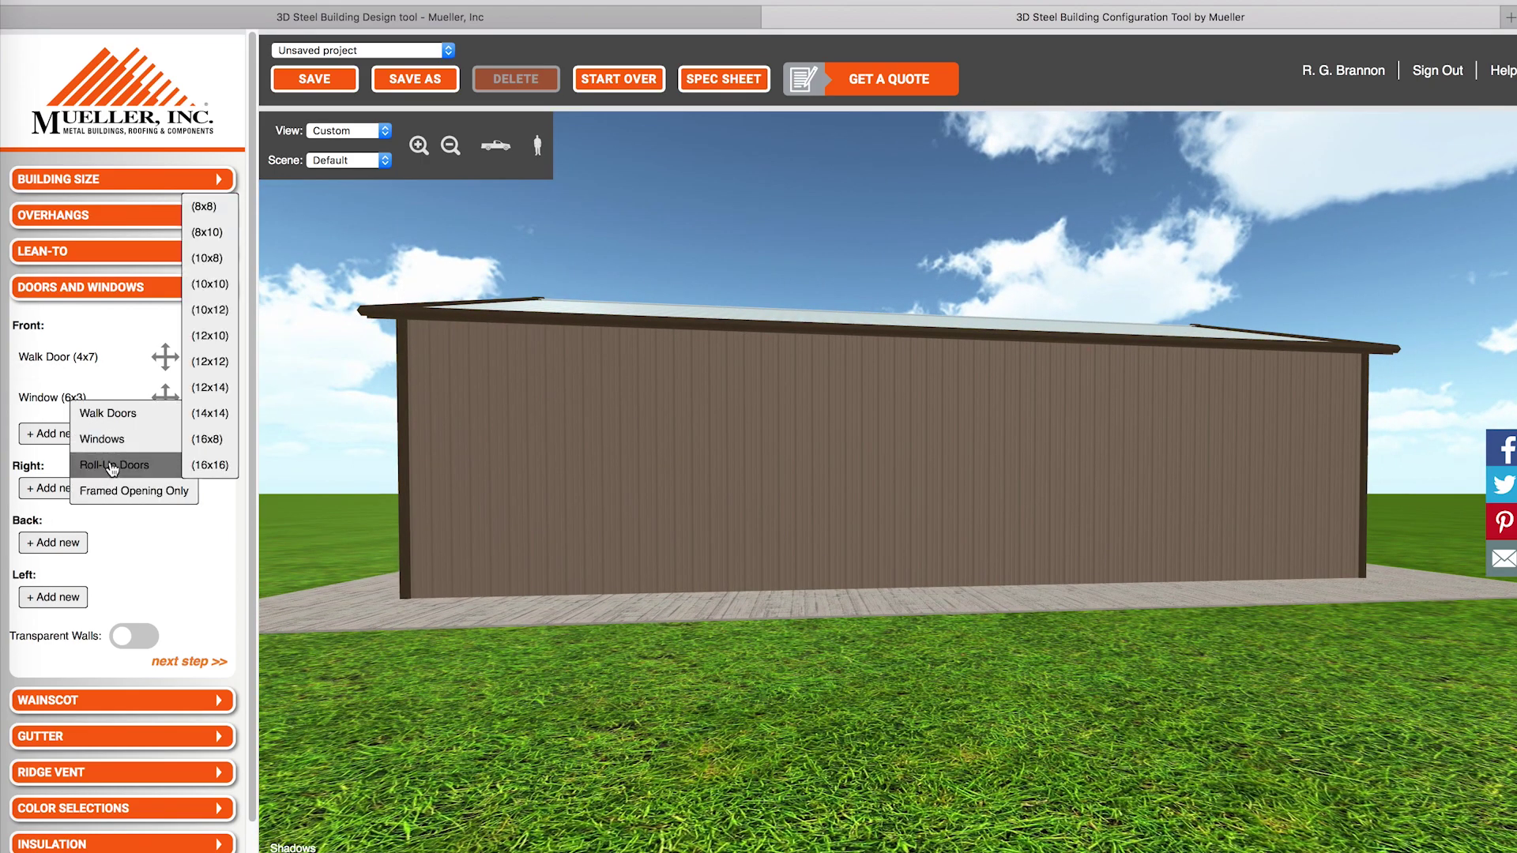
{"action": "left_click", "coordinate": [209, 362]}
{"action": "left_click", "coordinate": [1072, 547]}
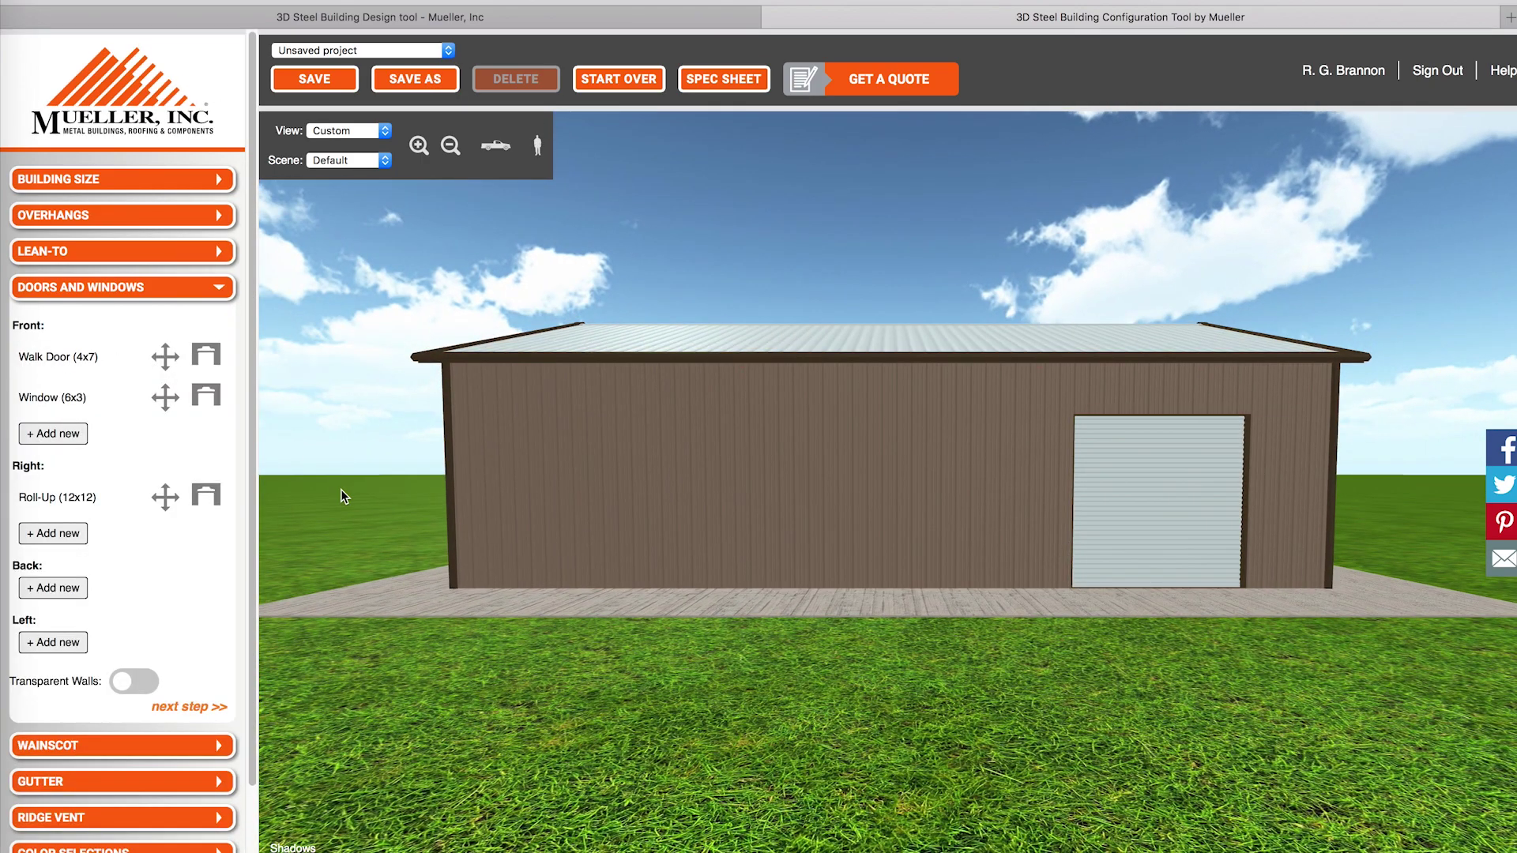
{"action": "left_click", "coordinate": [68, 535]}
{"action": "mouse_move", "coordinate": [119, 508]}
{"action": "left_click", "coordinate": [210, 403]}
{"action": "left_click", "coordinate": [935, 529]}
Add a walk door and a window to the right wall
{"action": "left_click", "coordinate": [65, 575]}
{"action": "mouse_move", "coordinate": [101, 498]}
{"action": "left_click", "coordinate": [200, 468]}
{"action": "left_click", "coordinate": [707, 537]}
{"action": "left_click", "coordinate": [67, 579]}
{"action": "mouse_move", "coordinate": [102, 504]}
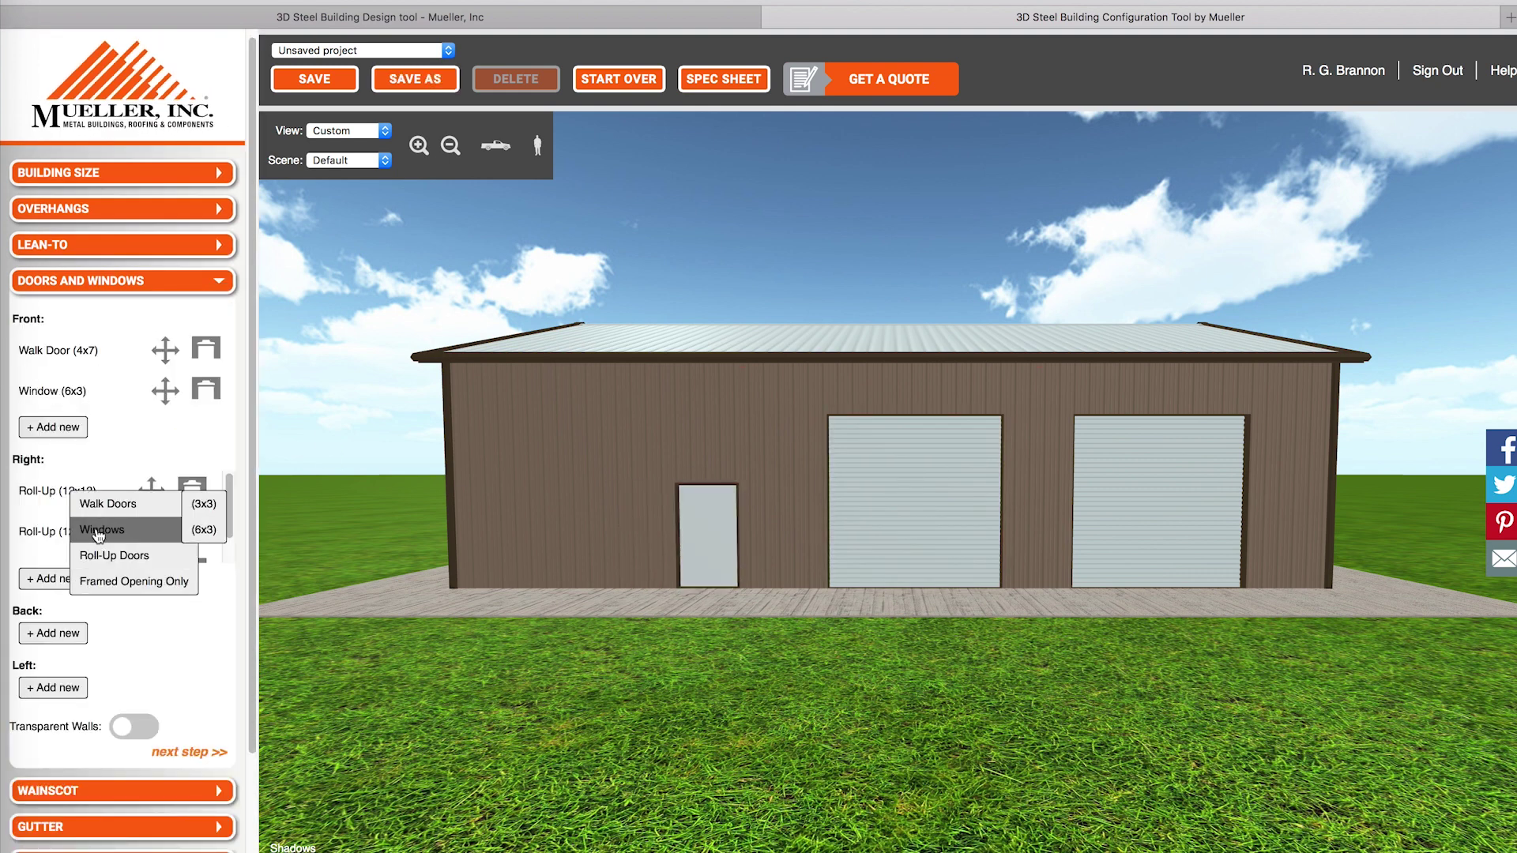
{"action": "left_click", "coordinate": [201, 529]}
{"action": "left_click", "coordinate": [554, 491]}
{"action": "left_click_drag", "start_coordinate": [563, 504], "coordinate": [632, 490]}
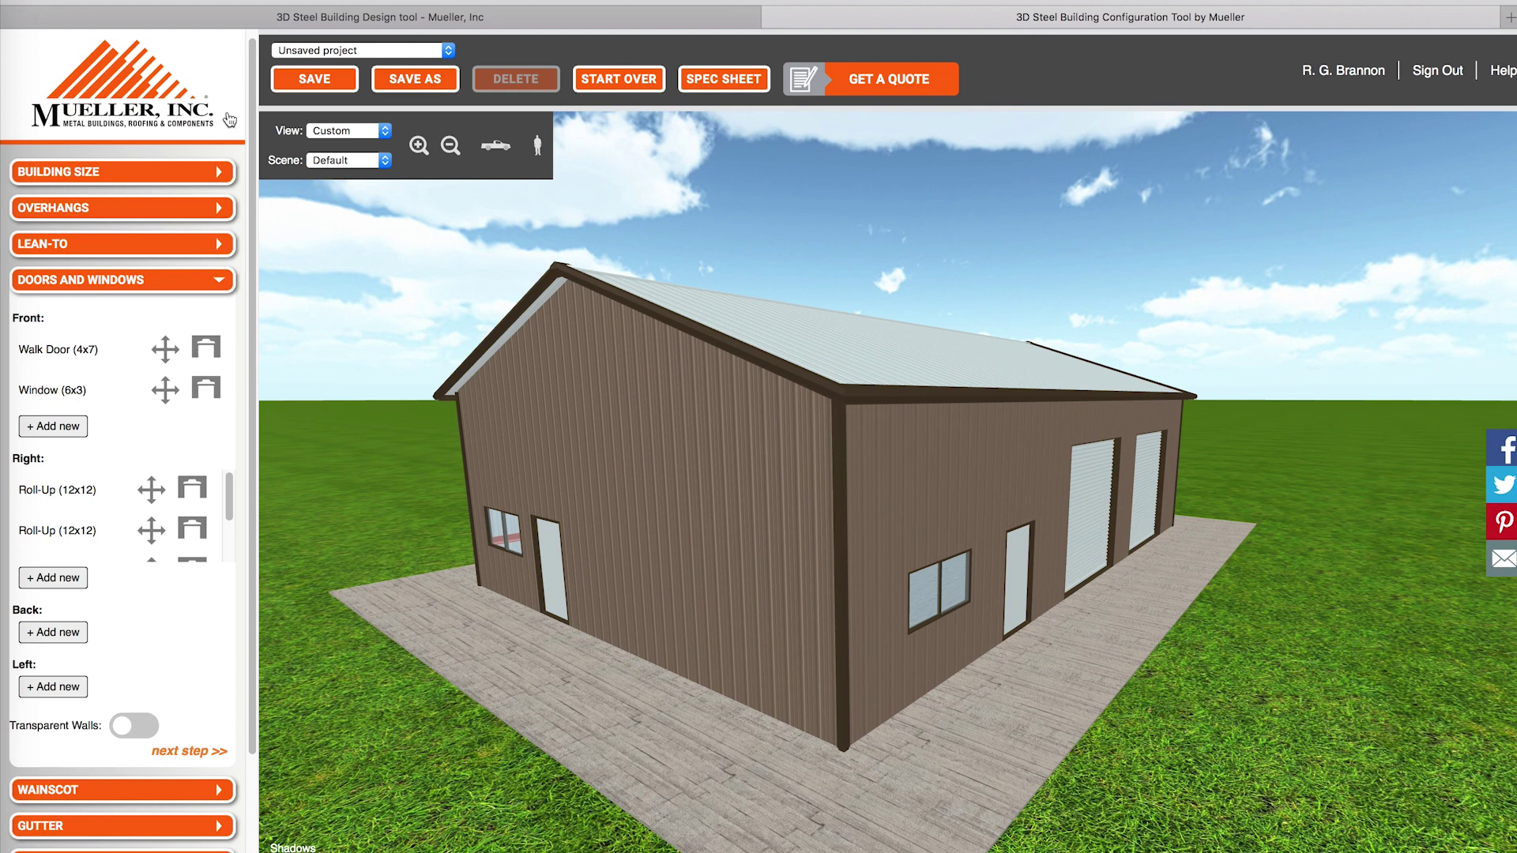
Add a 10 ft wide, 3/12-pitch lean-to porch on the front
{"action": "left_click", "coordinate": [141, 254]}
{"action": "left_click", "coordinate": [130, 783]}
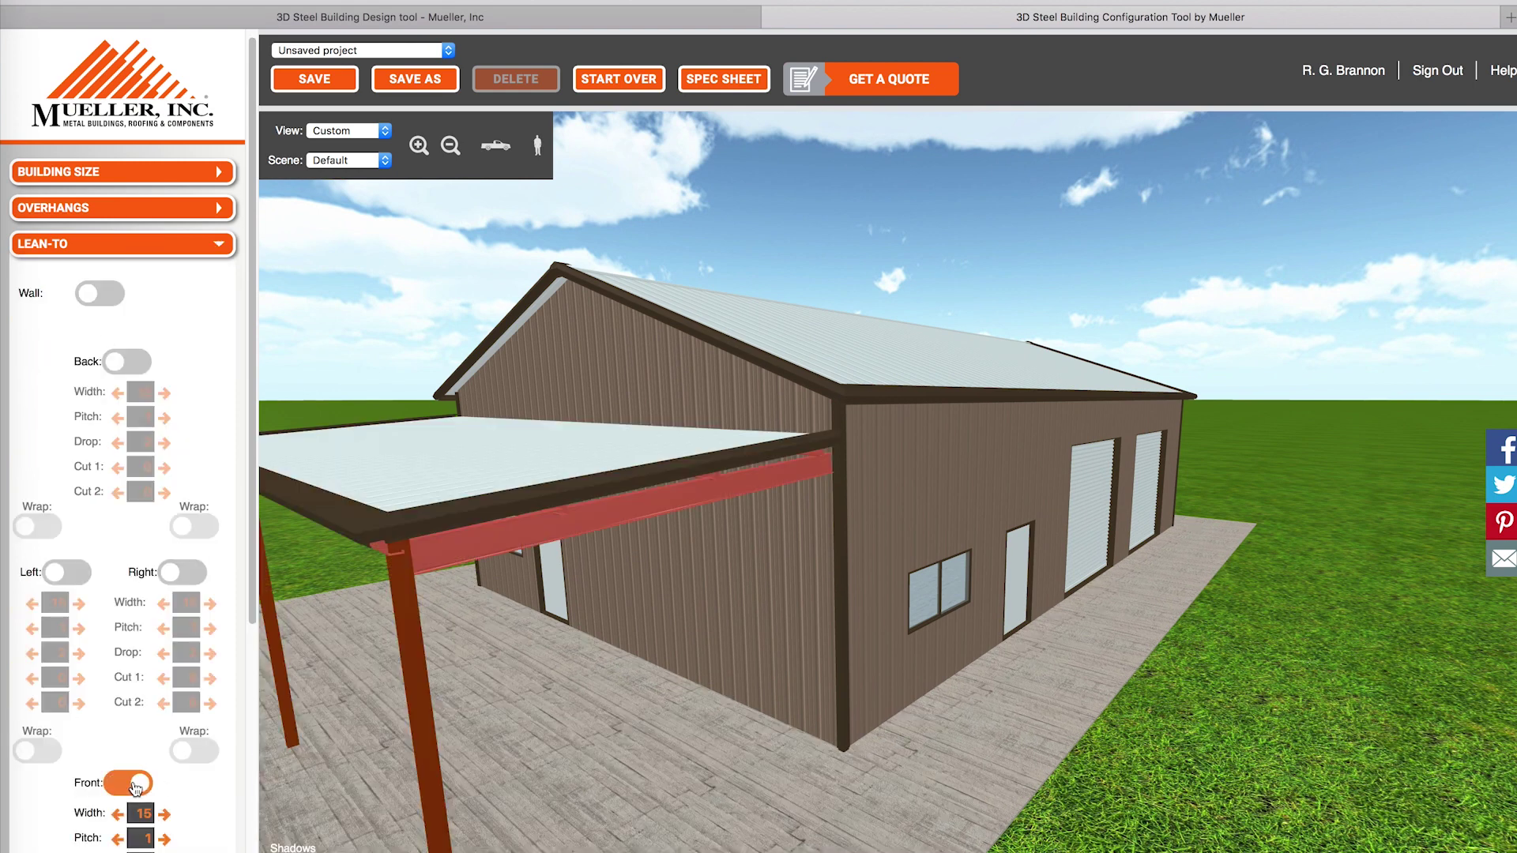
{"action": "left_click", "coordinate": [121, 819]}
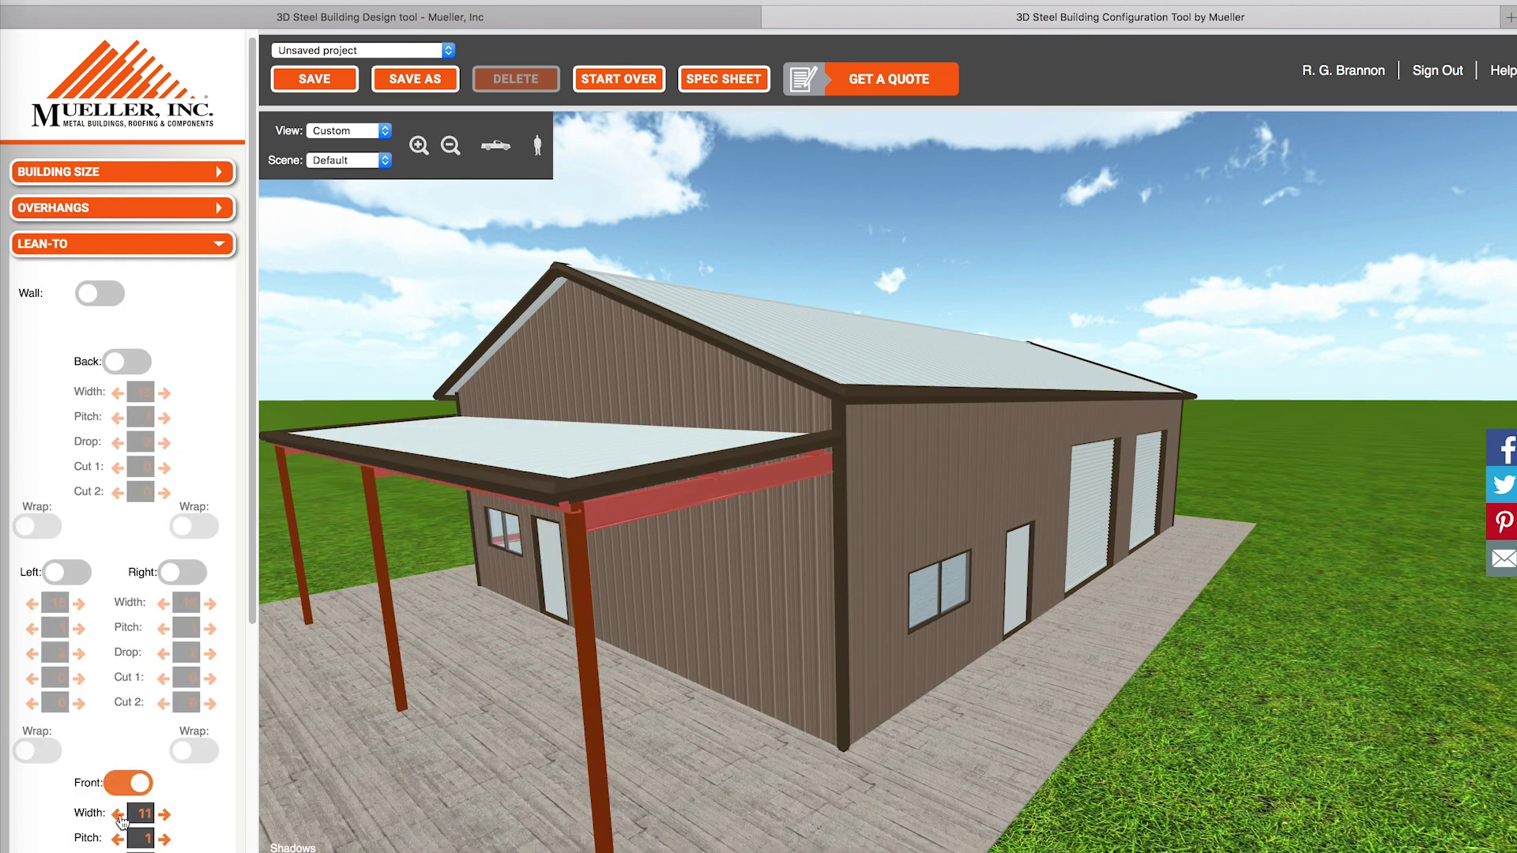
{"action": "left_click", "coordinate": [166, 839]}
{"action": "left_click", "coordinate": [163, 839]}
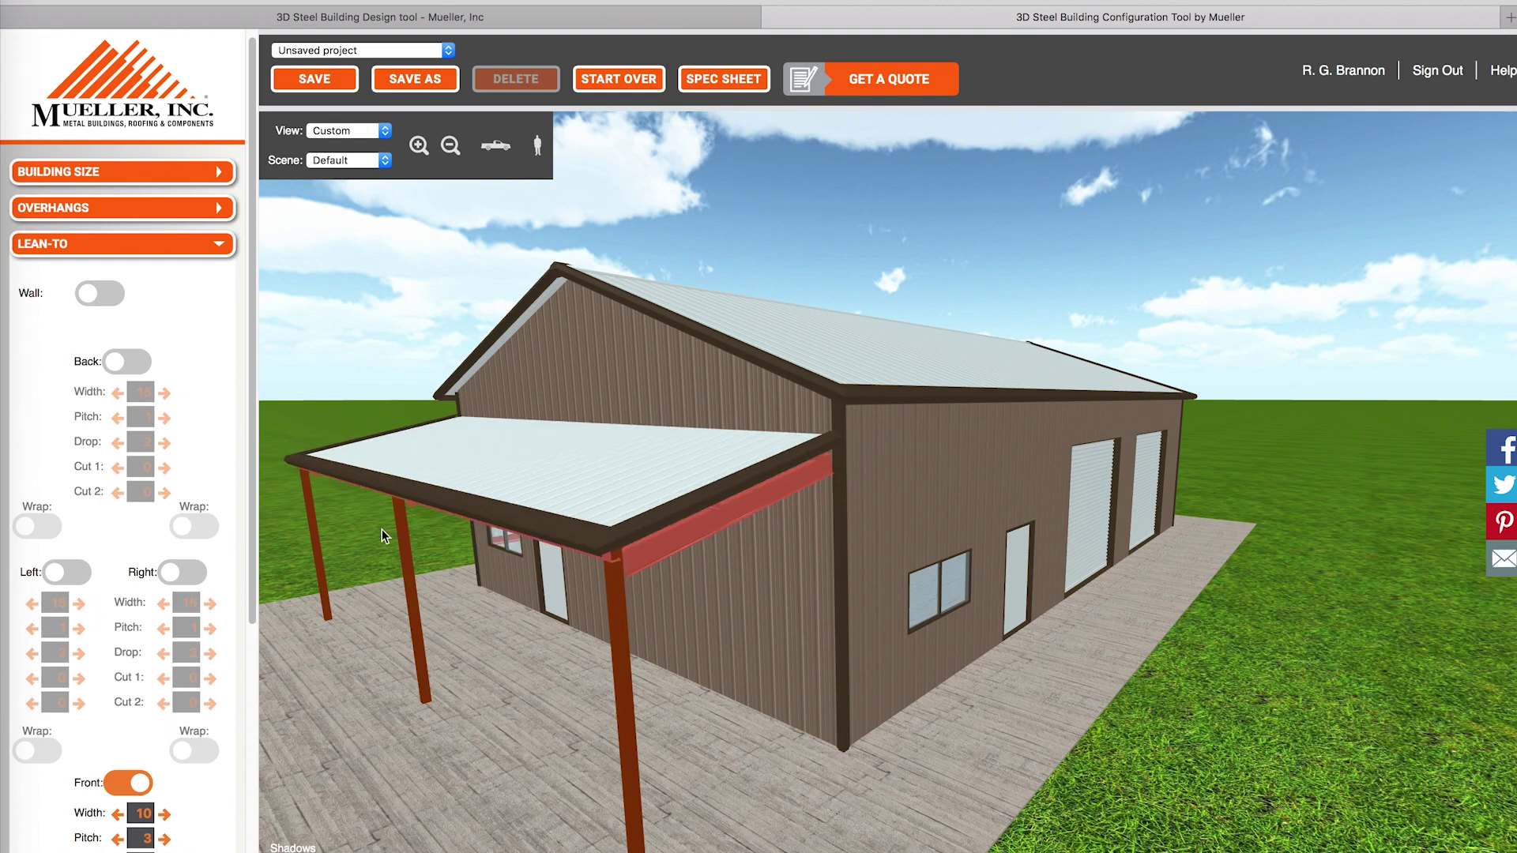
Add a 10 ft, 3/12-pitch lean-to on the left that wraps the corner
{"action": "left_click_drag", "start_coordinate": [382, 528], "coordinate": [453, 520]}
{"action": "left_click", "coordinate": [79, 572]}
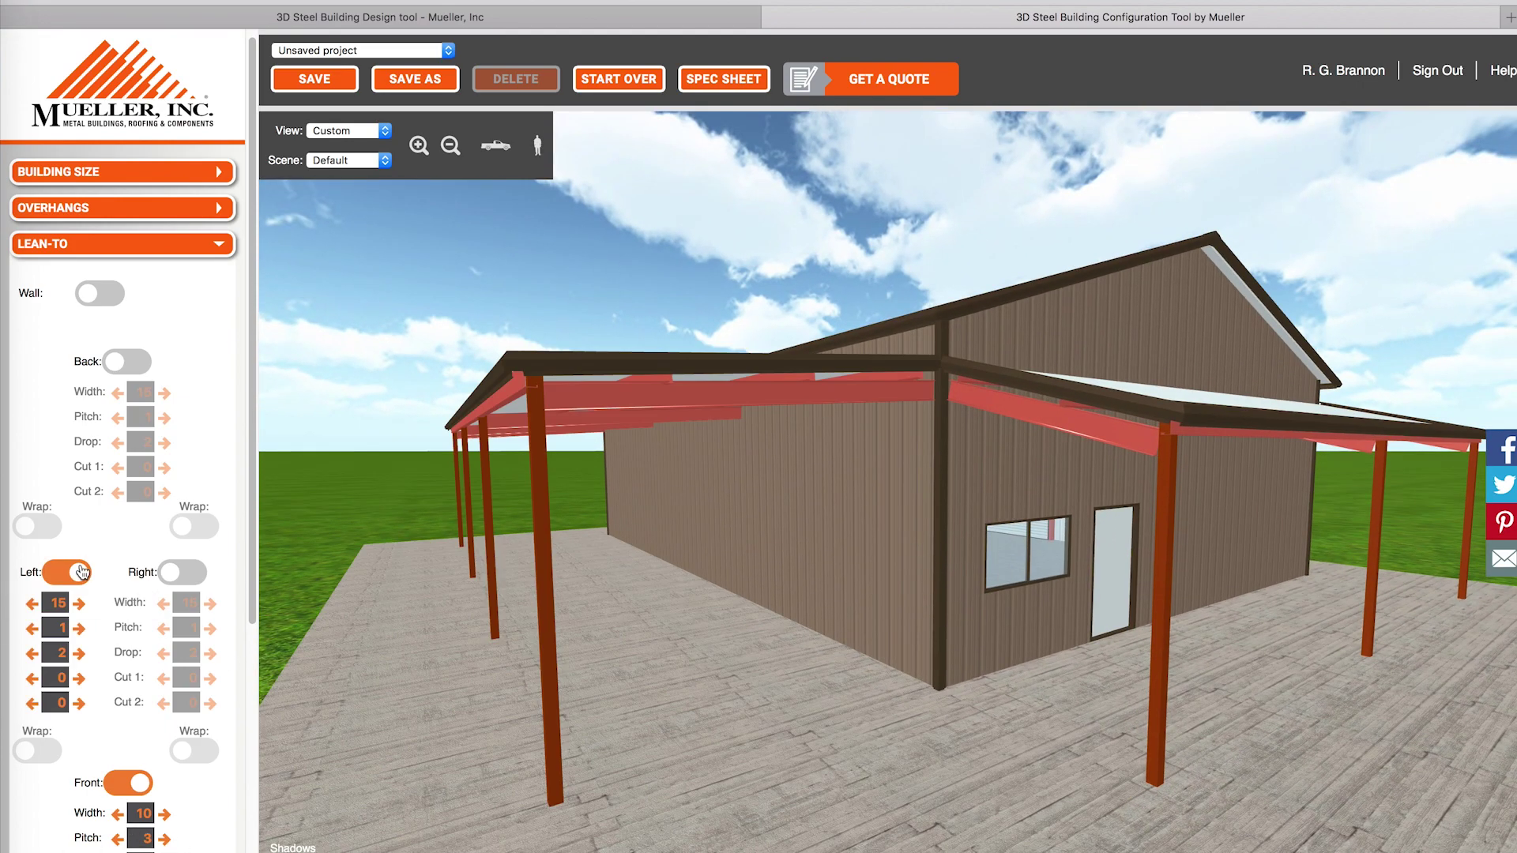
{"action": "left_click", "coordinate": [32, 603]}
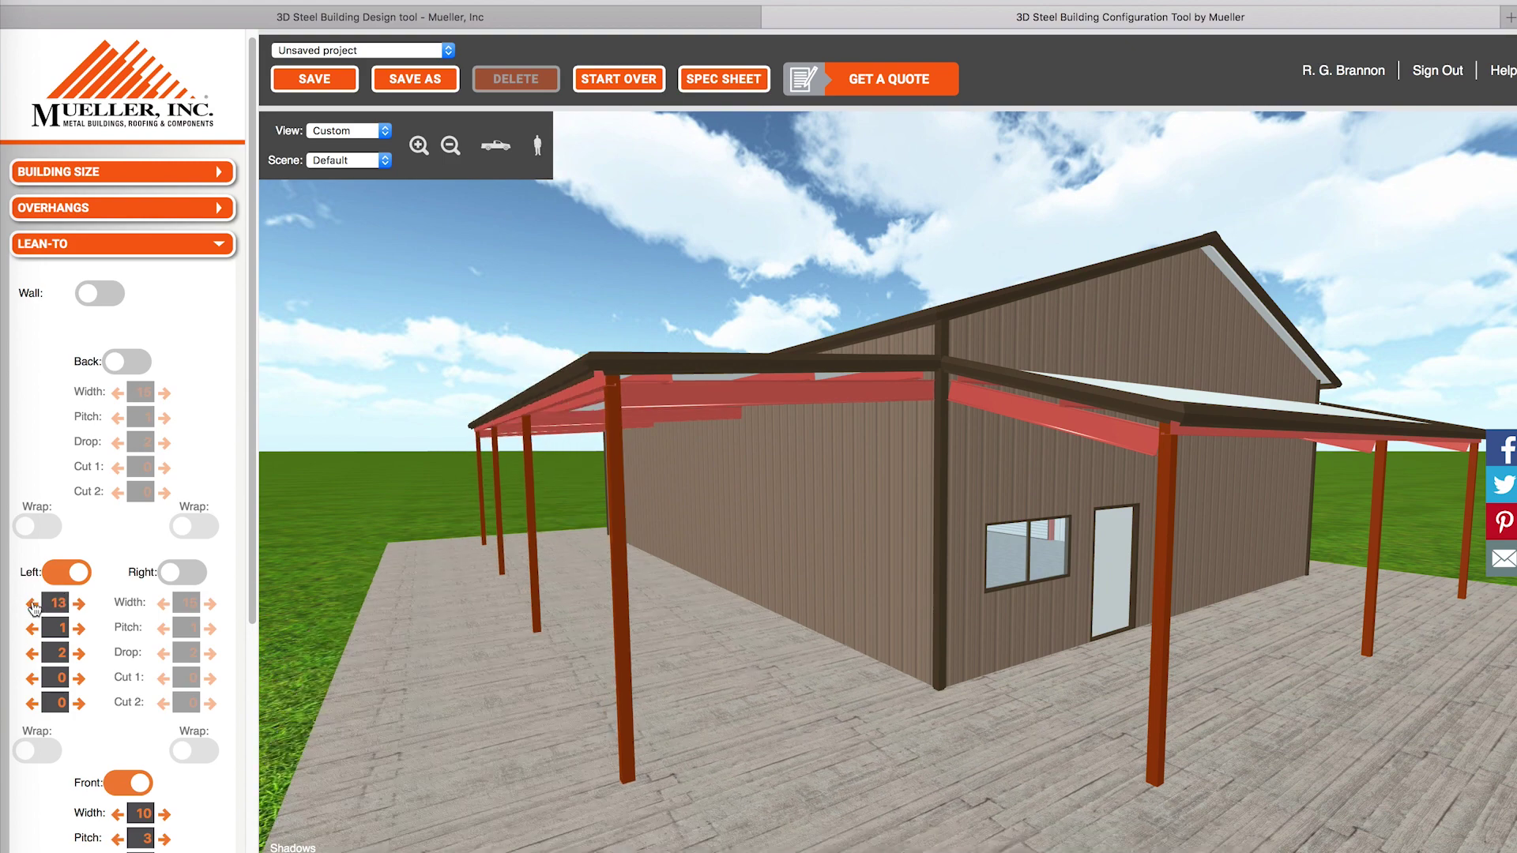
{"action": "left_click", "coordinate": [79, 629]}
{"action": "left_click", "coordinate": [79, 629]}
{"action": "left_click", "coordinate": [46, 752]}
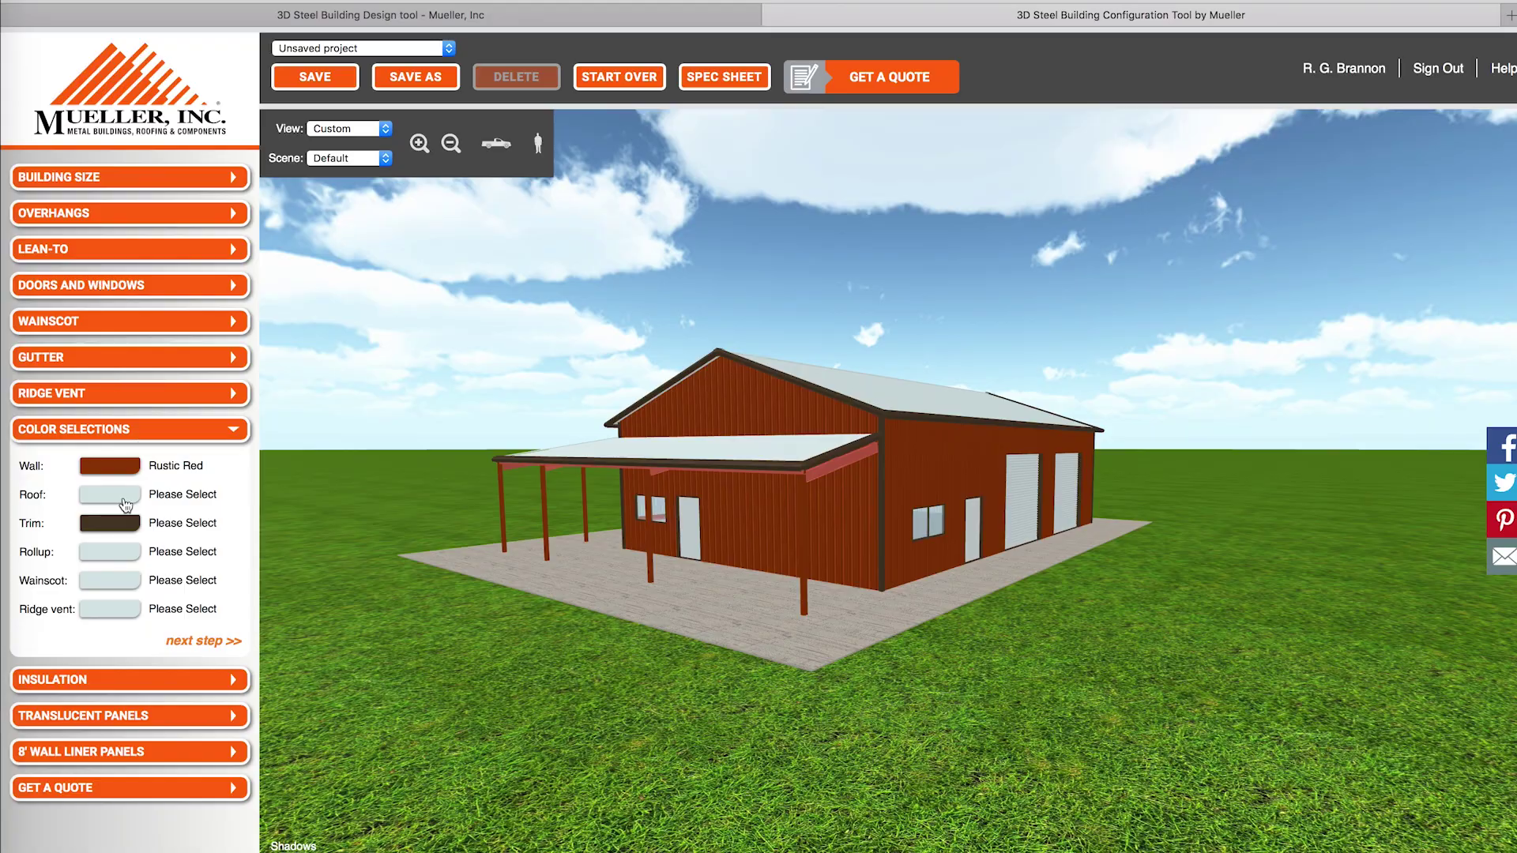
Make the roof Galvalume Plus and the trim and roll-up doors Light Stone
{"action": "left_click", "coordinate": [125, 496]}
{"action": "left_click", "coordinate": [126, 261]}
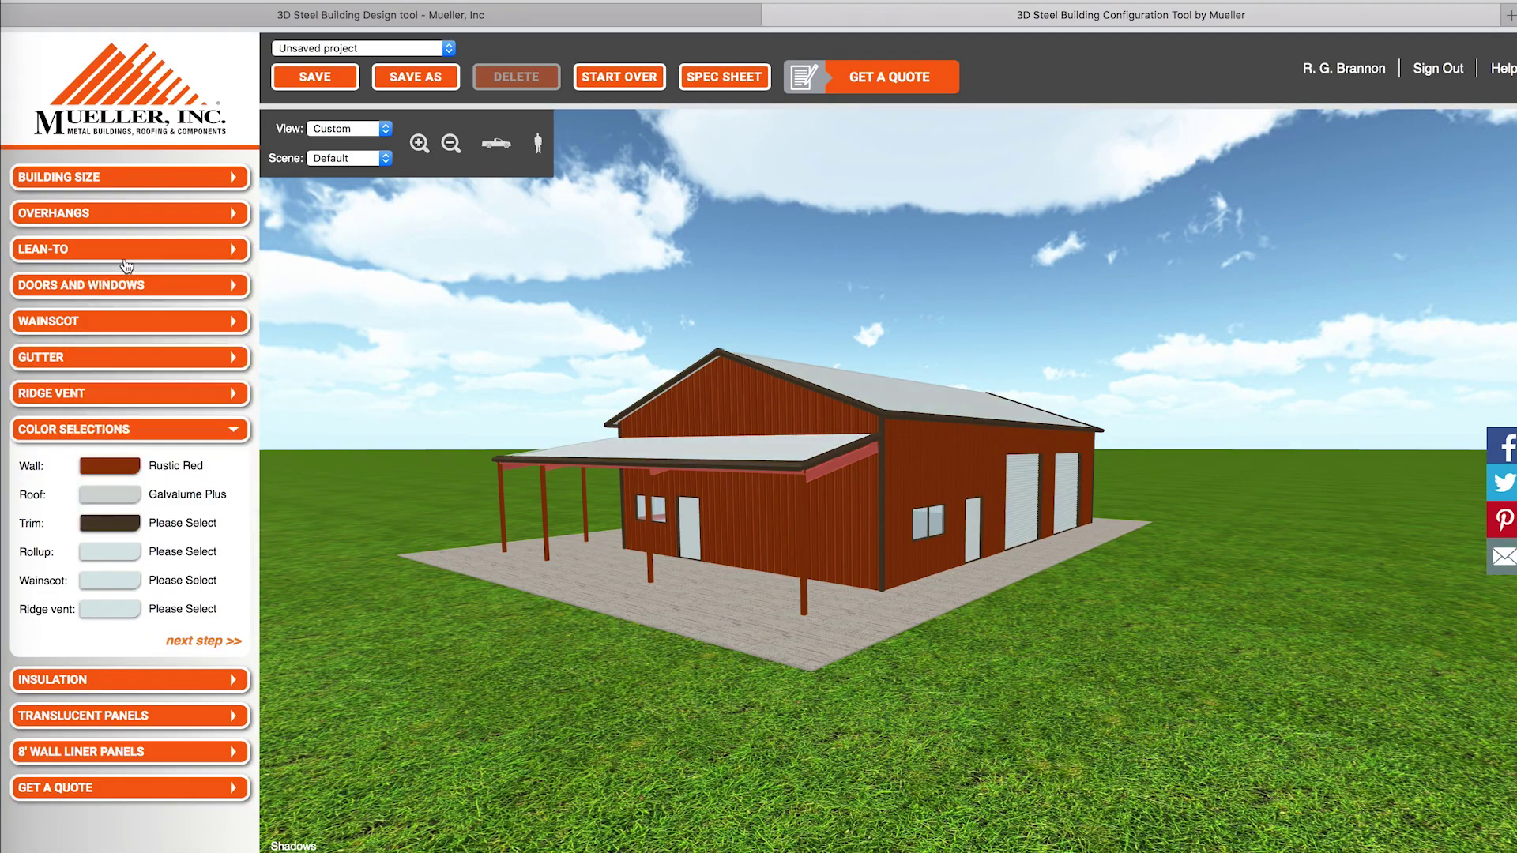
{"action": "left_click", "coordinate": [124, 523]}
{"action": "scroll", "coordinate": [125, 529], "scroll_direction": "down", "scroll_amount": 5}
{"action": "left_click", "coordinate": [123, 521]}
{"action": "left_click", "coordinate": [109, 552]}
{"action": "scroll", "coordinate": [125, 553], "scroll_direction": "down", "scroll_amount": 5}
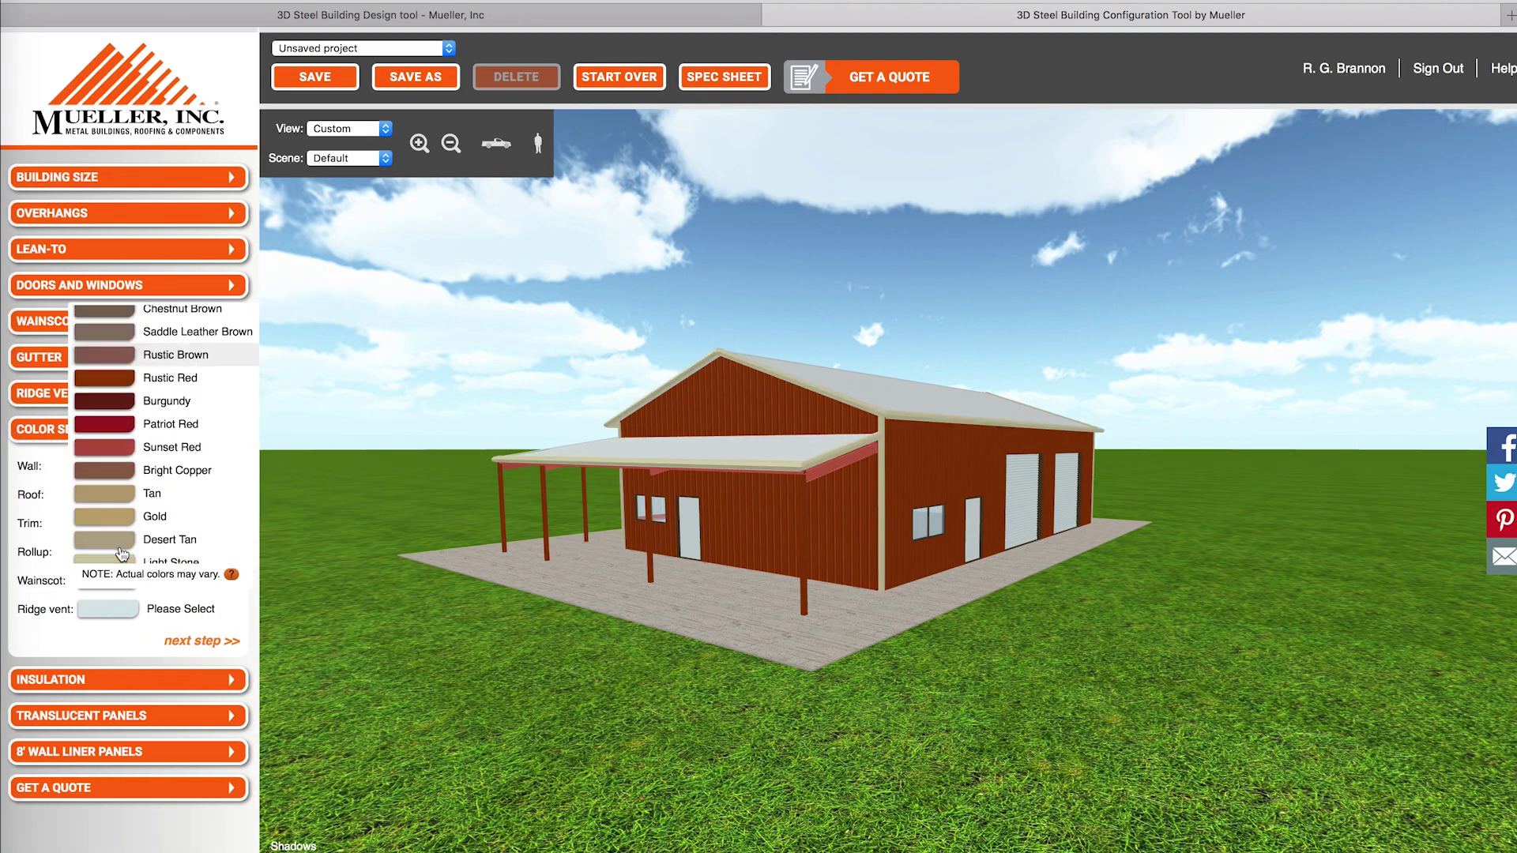
{"action": "left_click", "coordinate": [125, 548]}
{"action": "left_click_drag", "start_coordinate": [898, 610], "coordinate": [613, 557]}
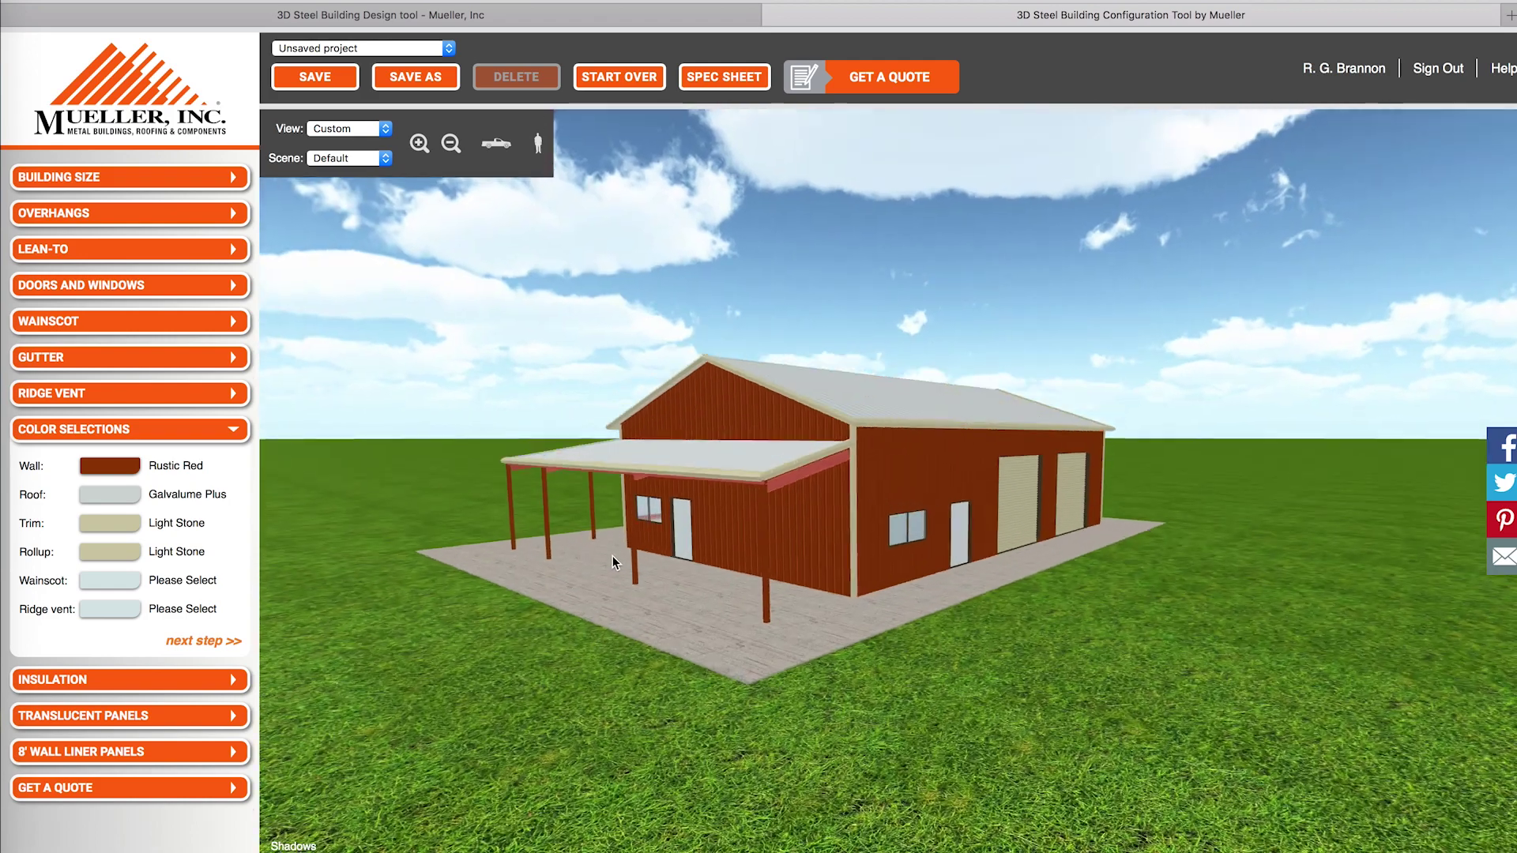
{"action": "left_click", "coordinate": [128, 590]}
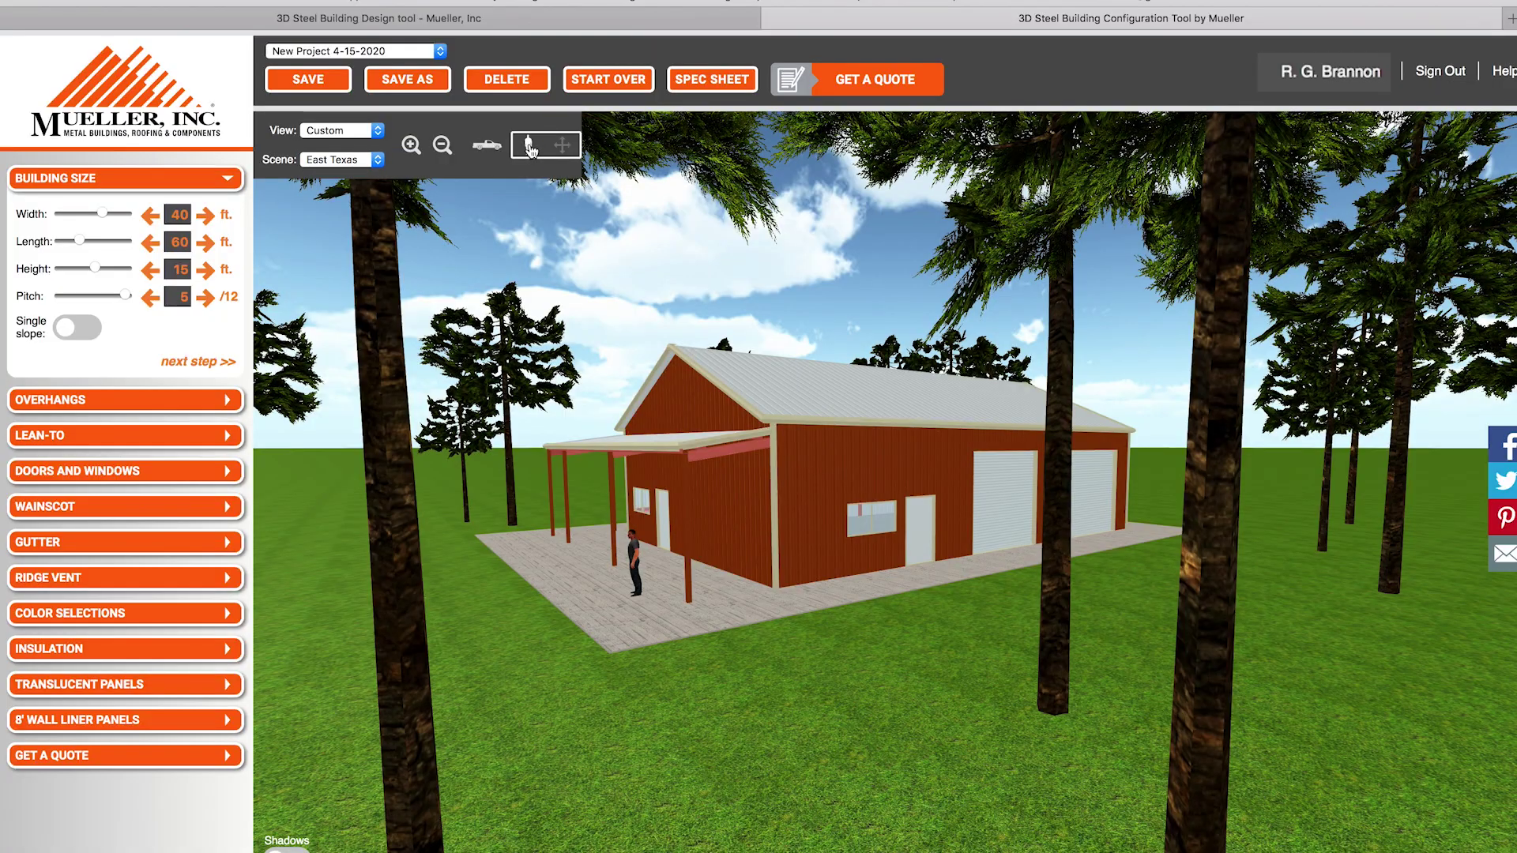
Add a pickup truck for scale, save the design, and start a quote request
{"action": "left_click", "coordinate": [488, 147]}
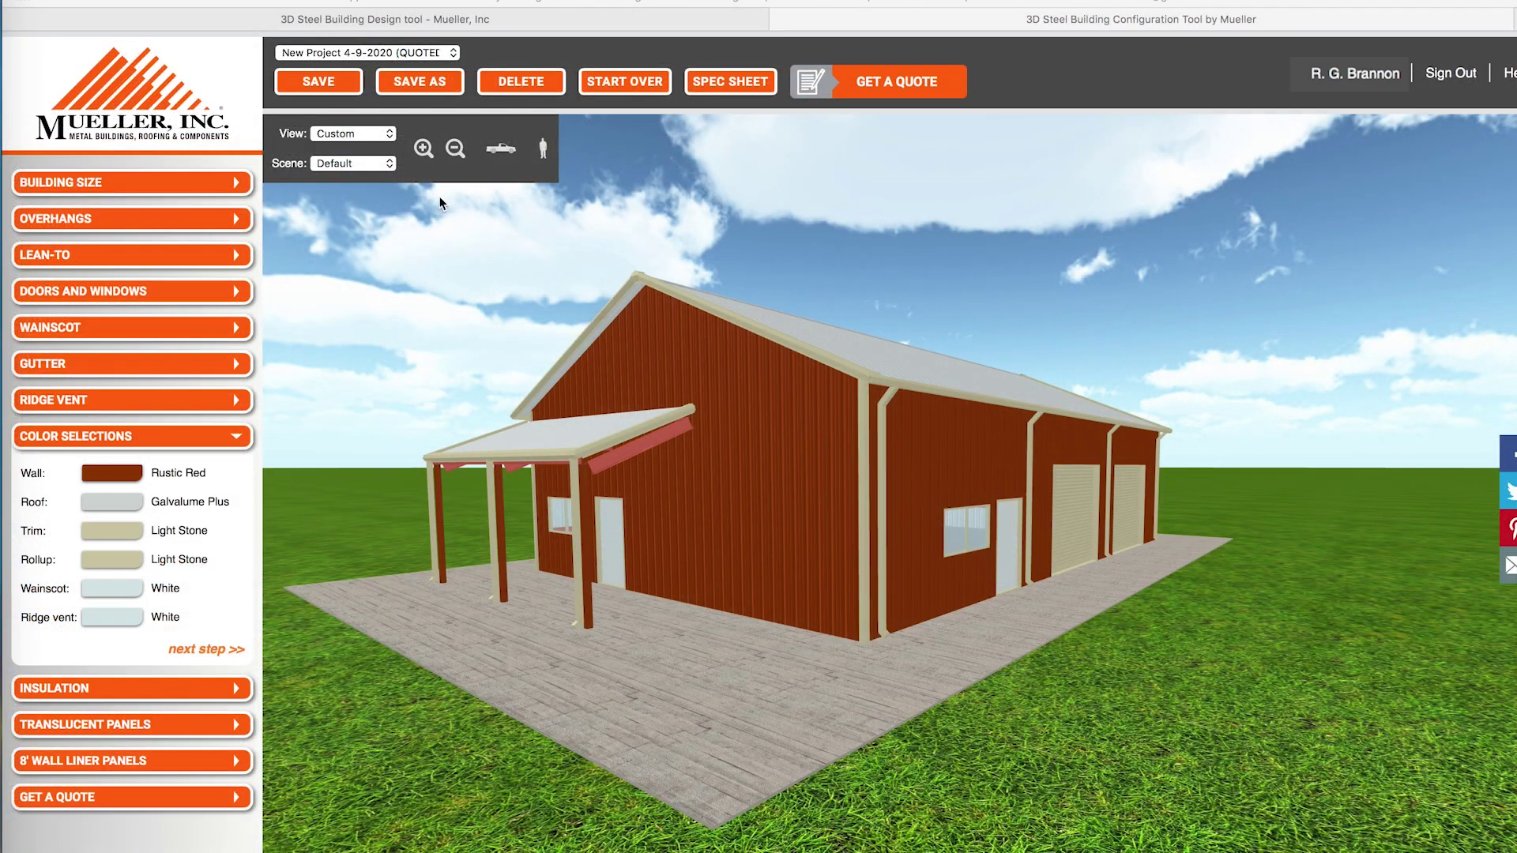
{"action": "left_click", "coordinate": [324, 75]}
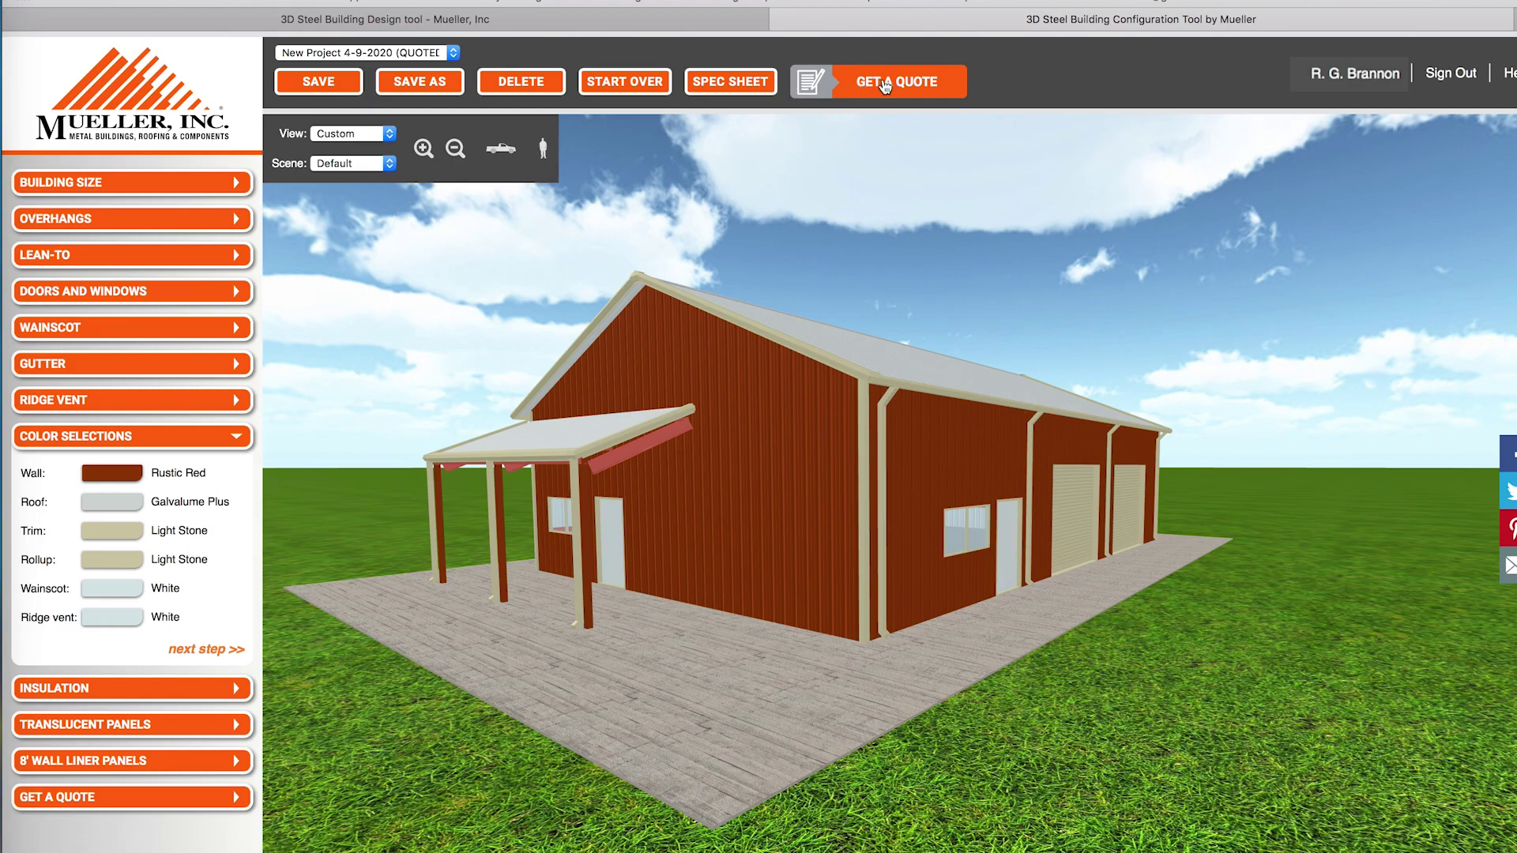
{"action": "left_click", "coordinate": [884, 82]}
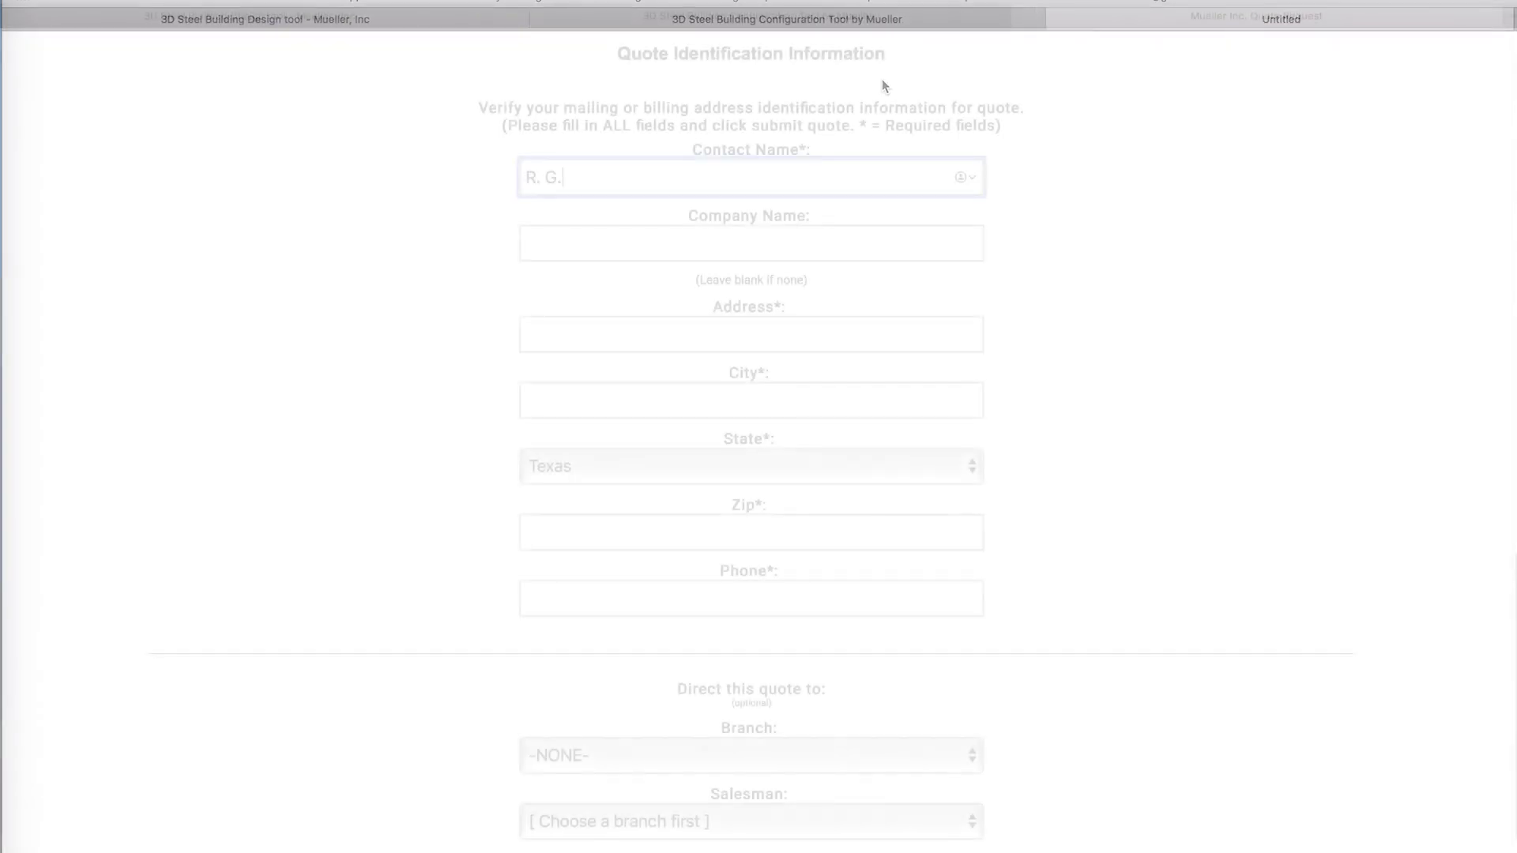
Fill in the contact name, mailing address, city, zip code and phone number
{"action": "type", "text": "rannon"}
{"action": "left_click", "coordinate": [600, 341]}
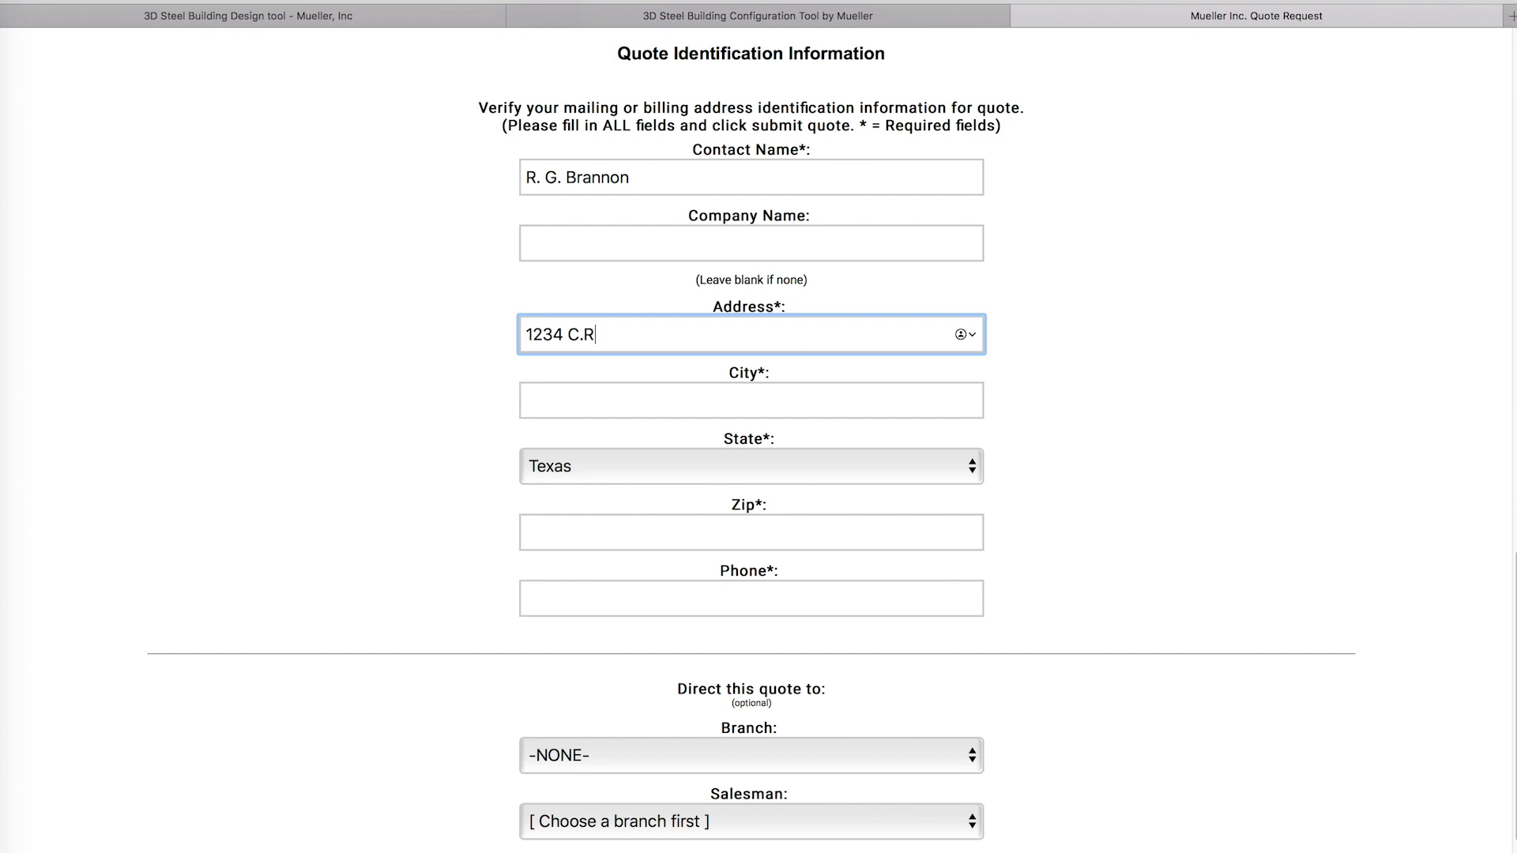
{"action": "left_click", "coordinate": [608, 396]}
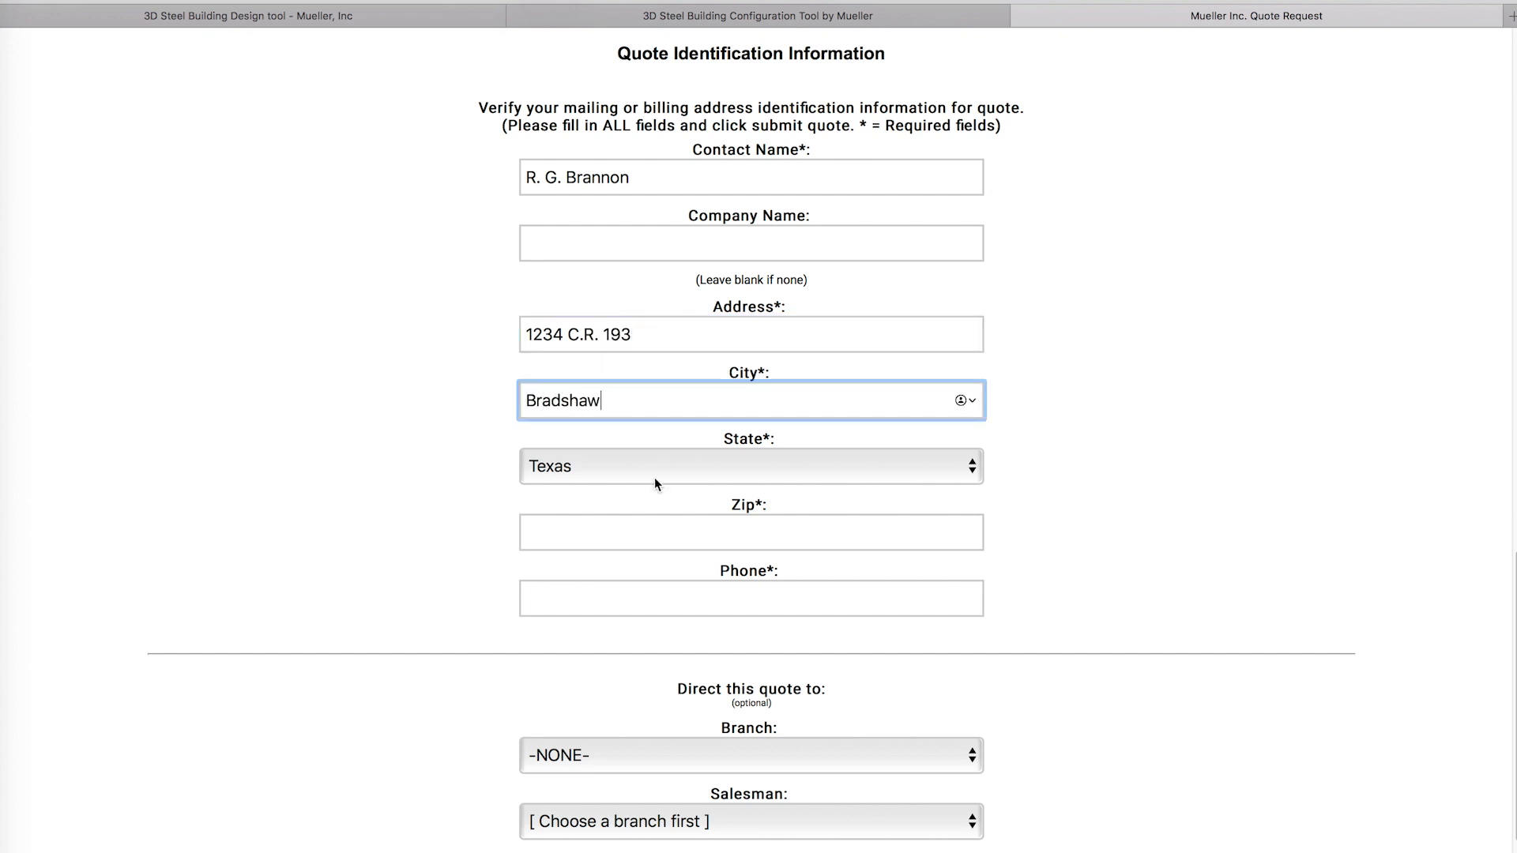
{"action": "left_click", "coordinate": [649, 530]}
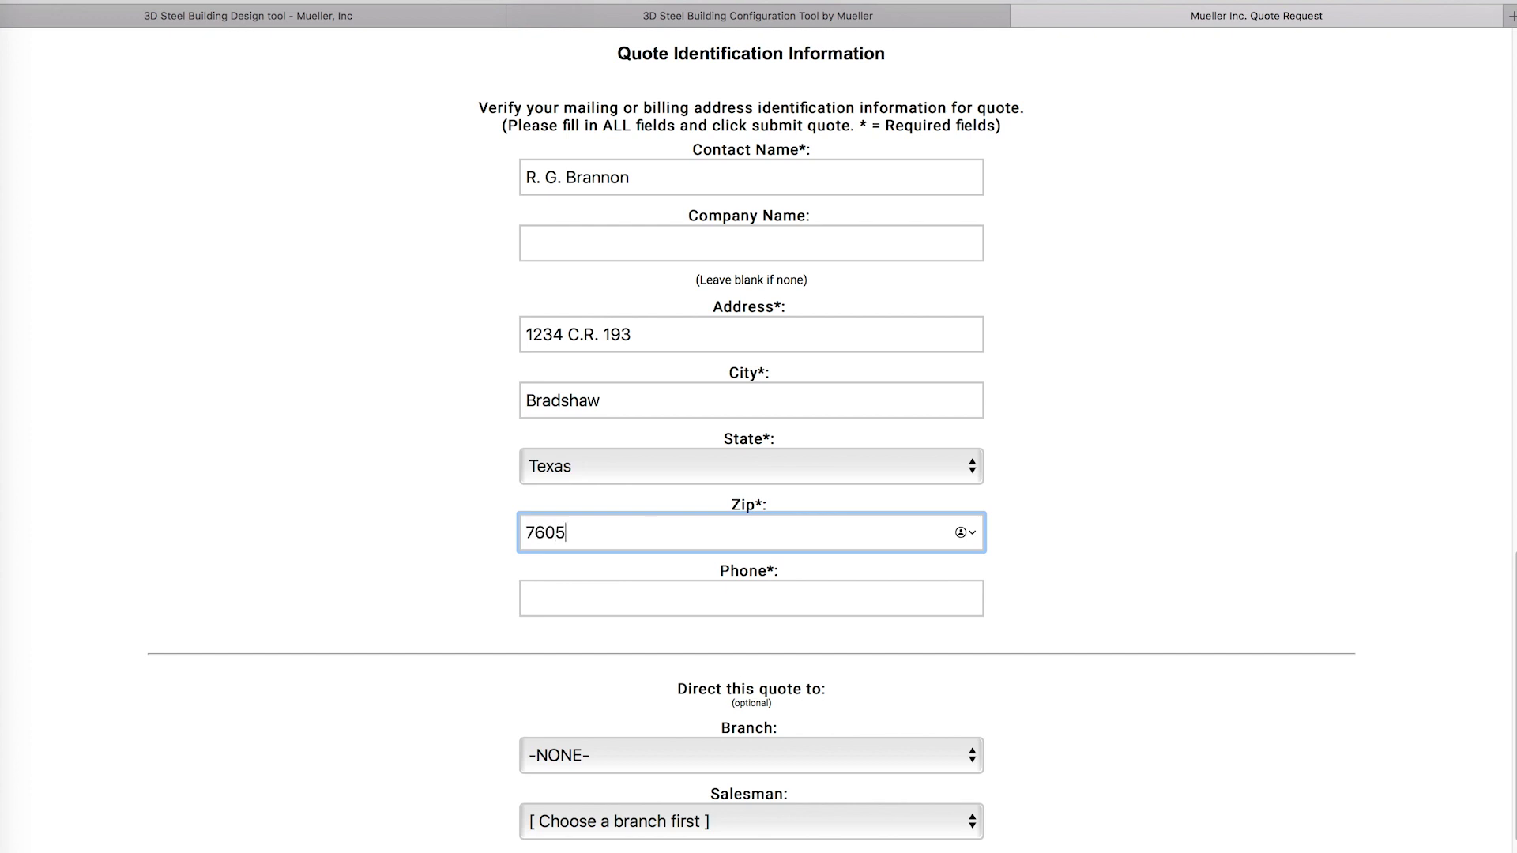
{"action": "left_click", "coordinate": [629, 602]}
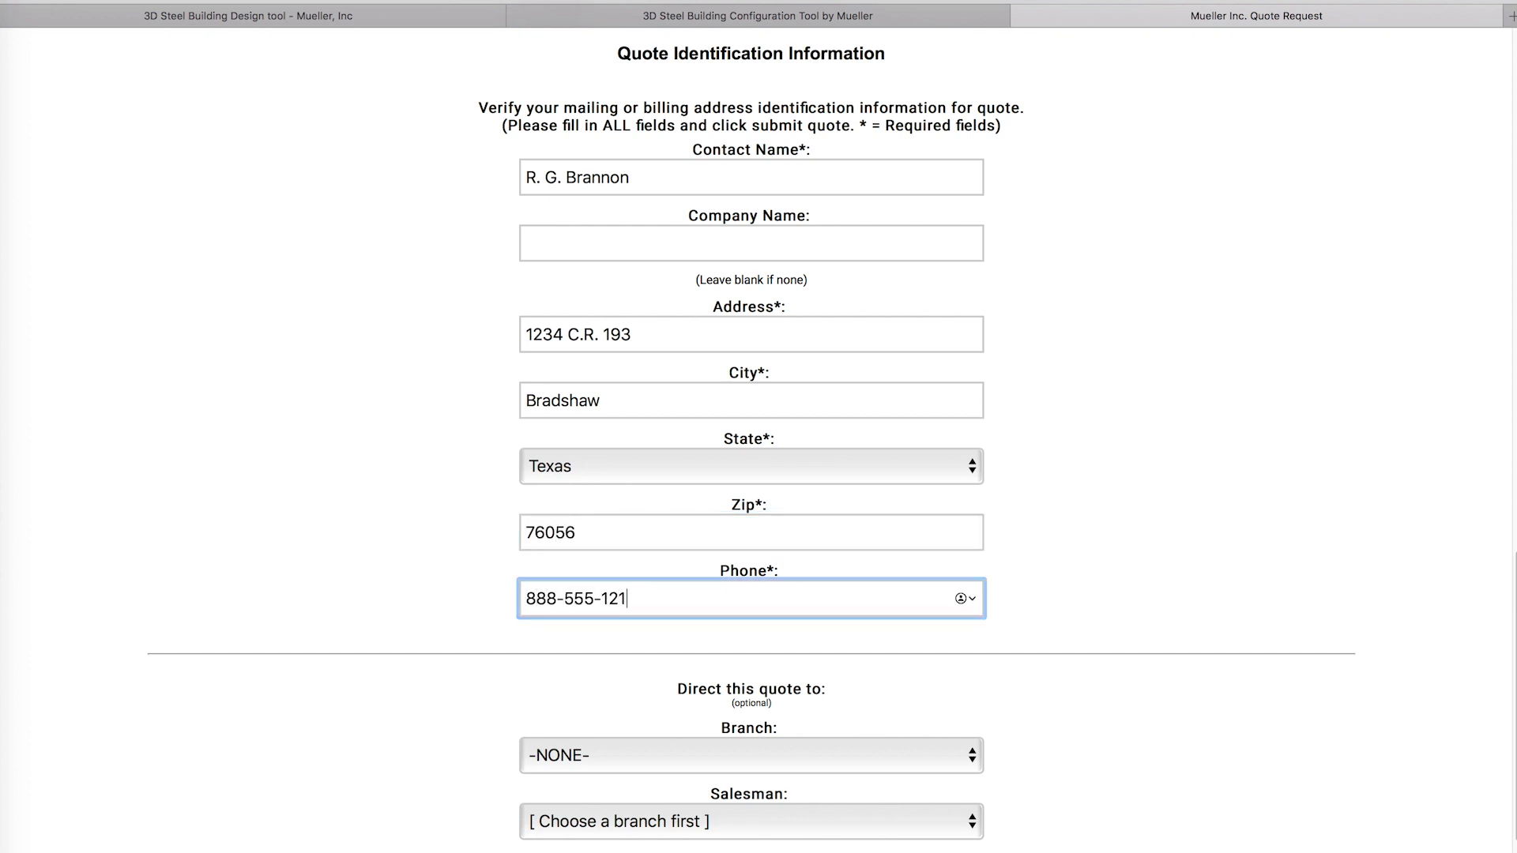
Route the quote to the Ballinger branch with No Preference for salesman
{"action": "left_click", "coordinate": [667, 756]}
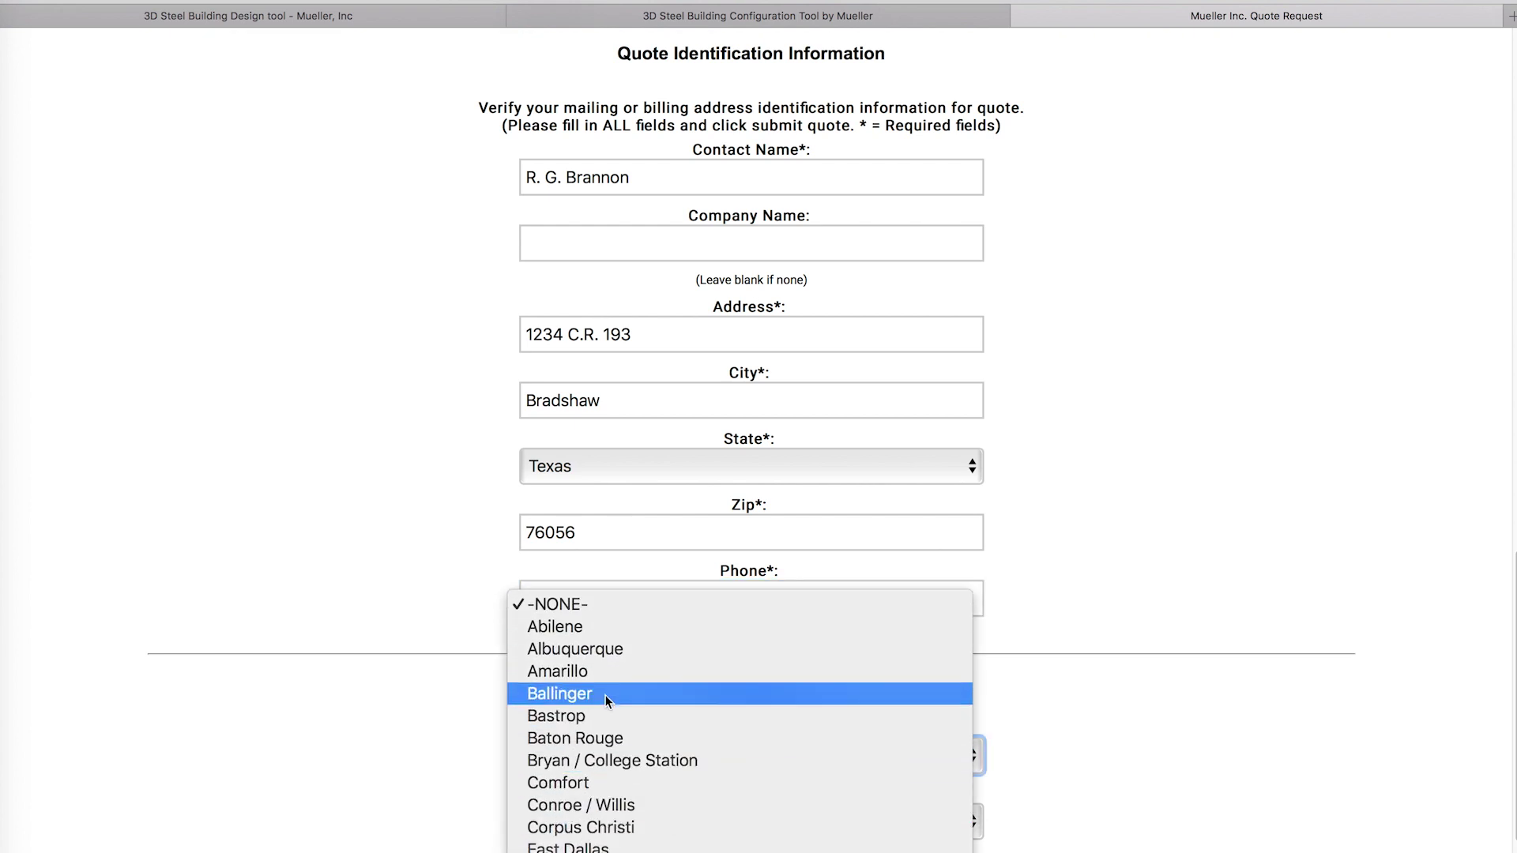
{"action": "left_click", "coordinate": [599, 694]}
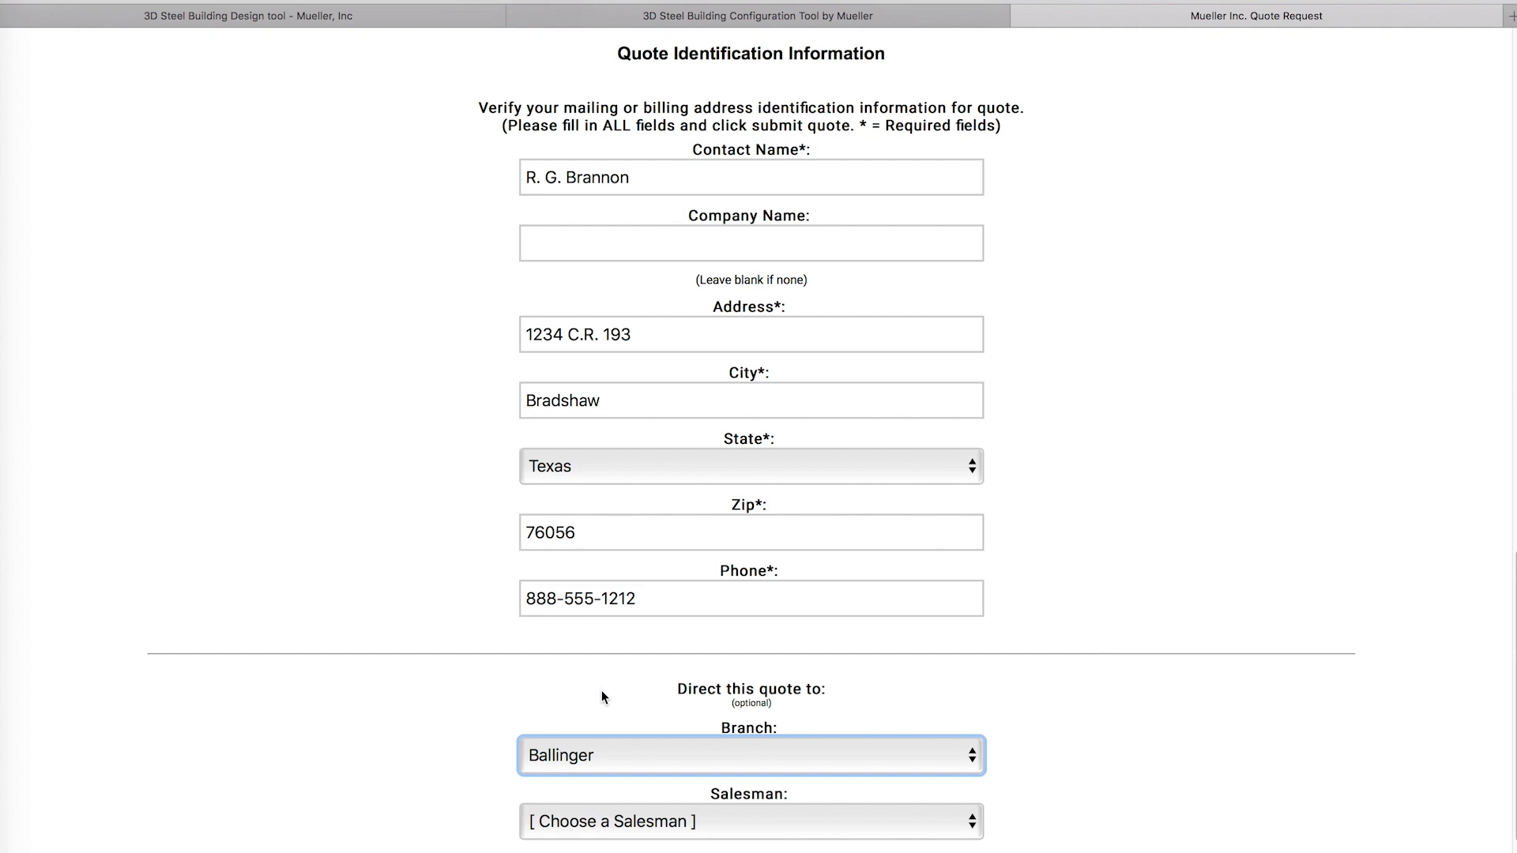
{"action": "scroll", "coordinate": [755, 822], "scroll_direction": "down", "scroll_amount": 3}
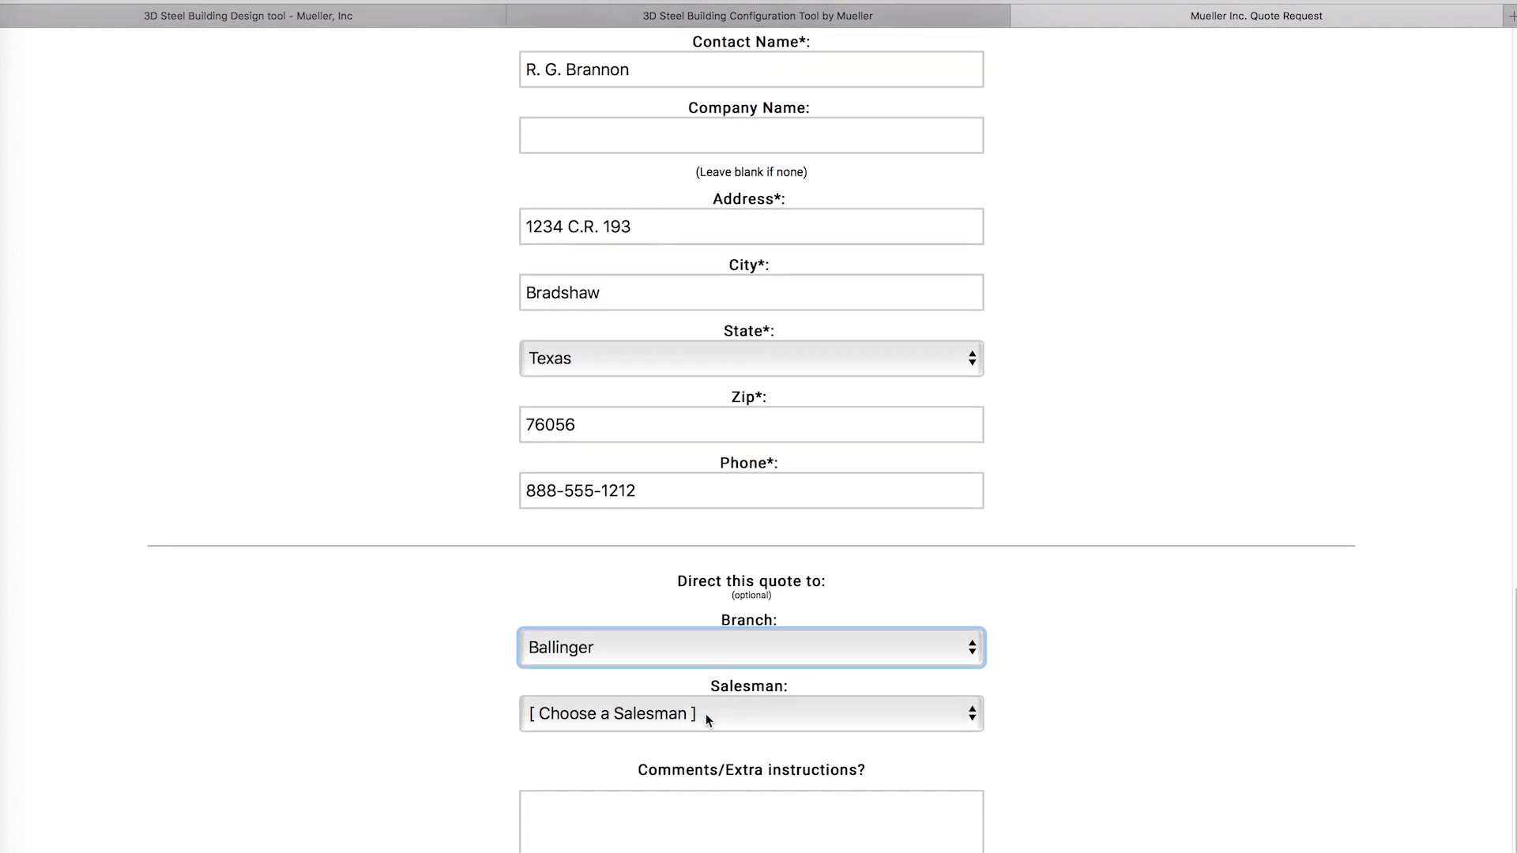
{"action": "left_click", "coordinate": [704, 705]}
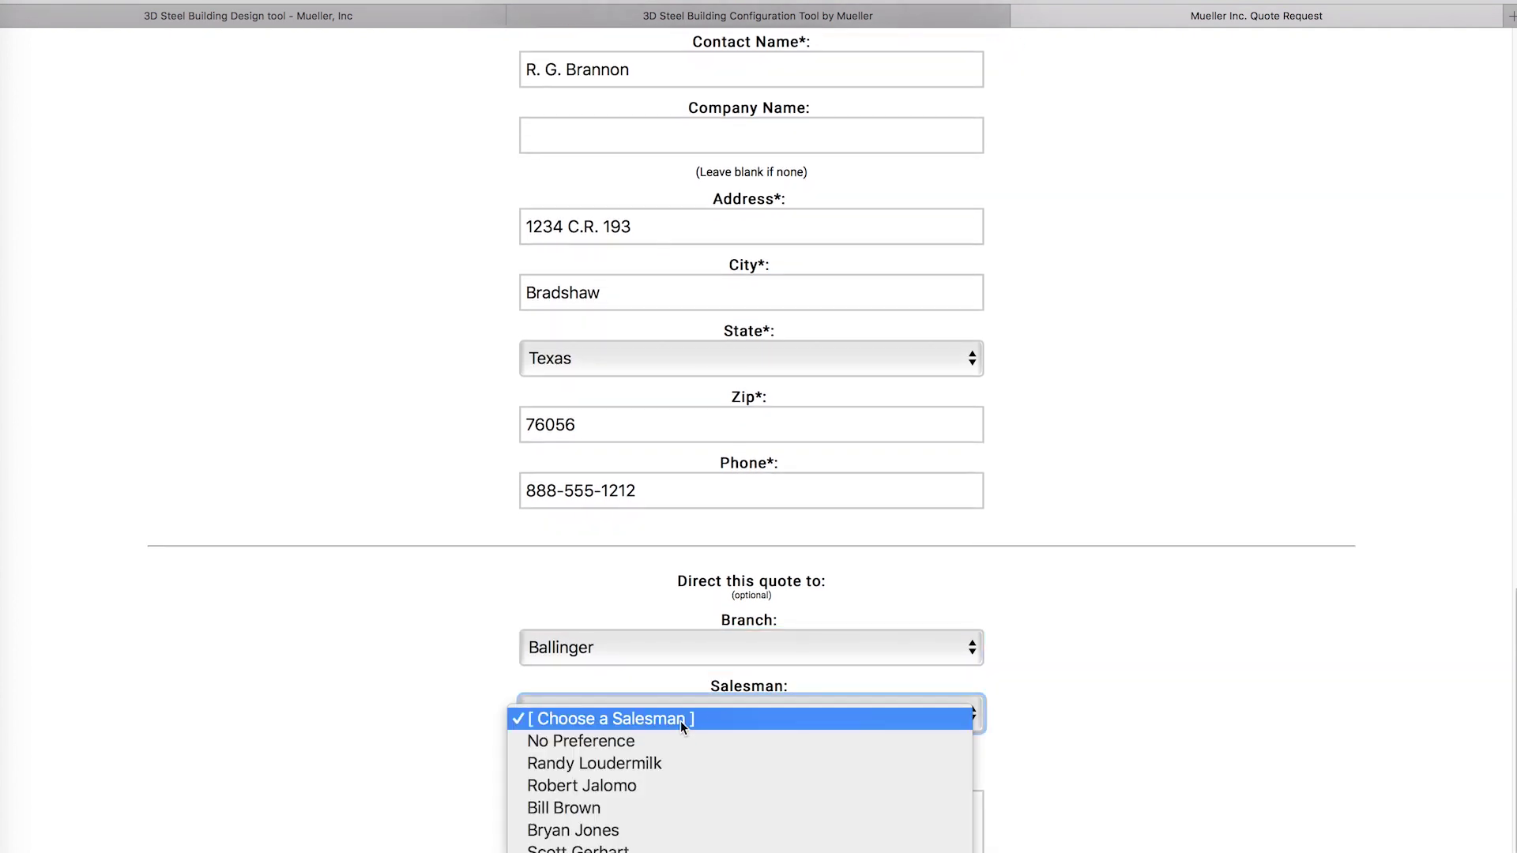
{"action": "left_click", "coordinate": [613, 740]}
{"action": "key", "text": "Tab"}
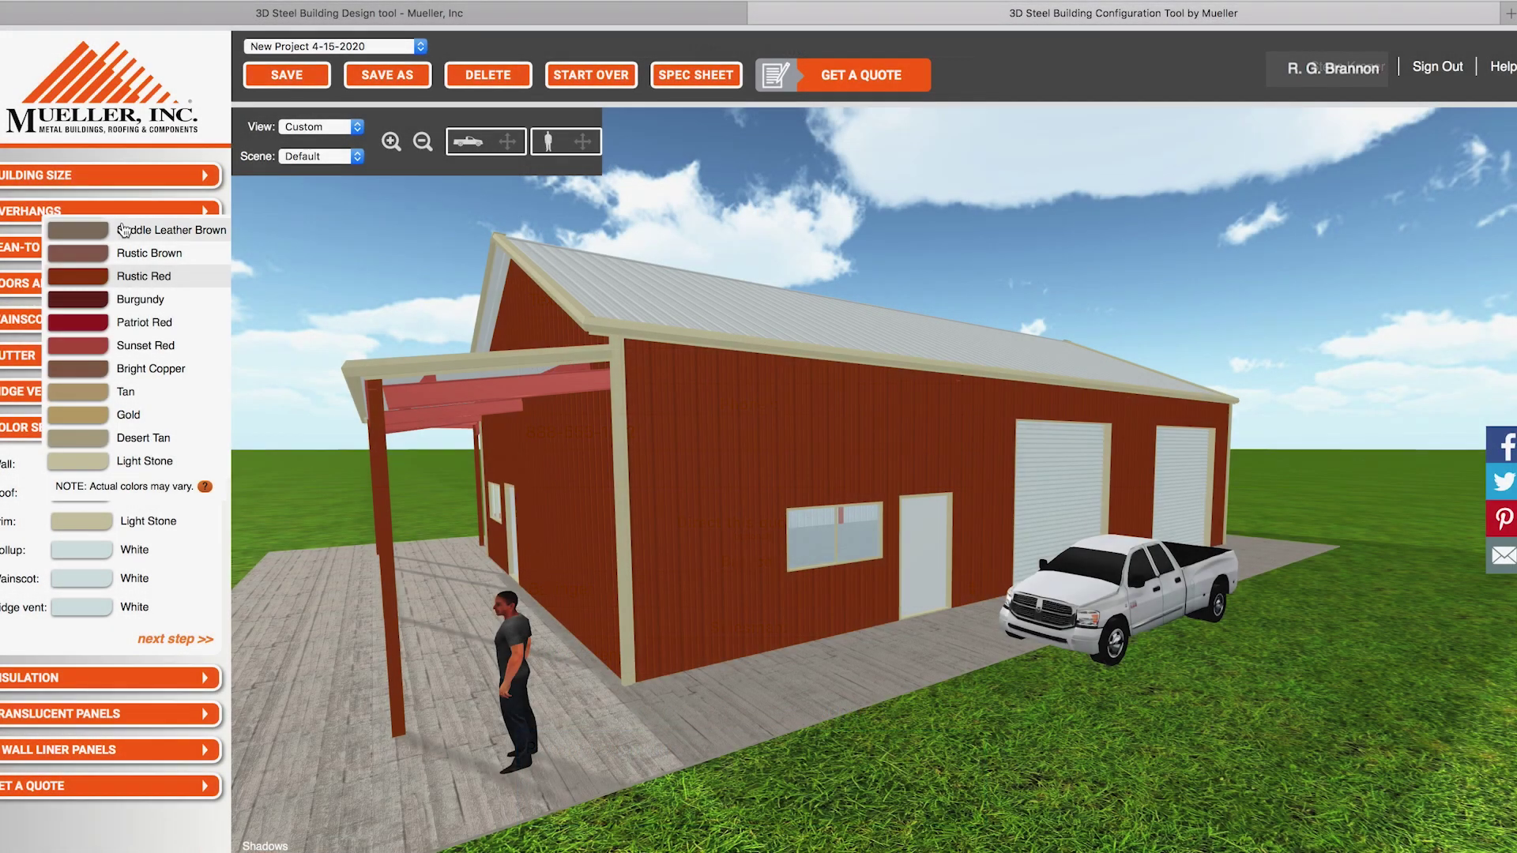
Try Deep Green then Tan walls with a Deep Green roof, then load a quoted project
{"action": "scroll", "coordinate": [94, 326], "scroll_direction": "down", "scroll_amount": 3}
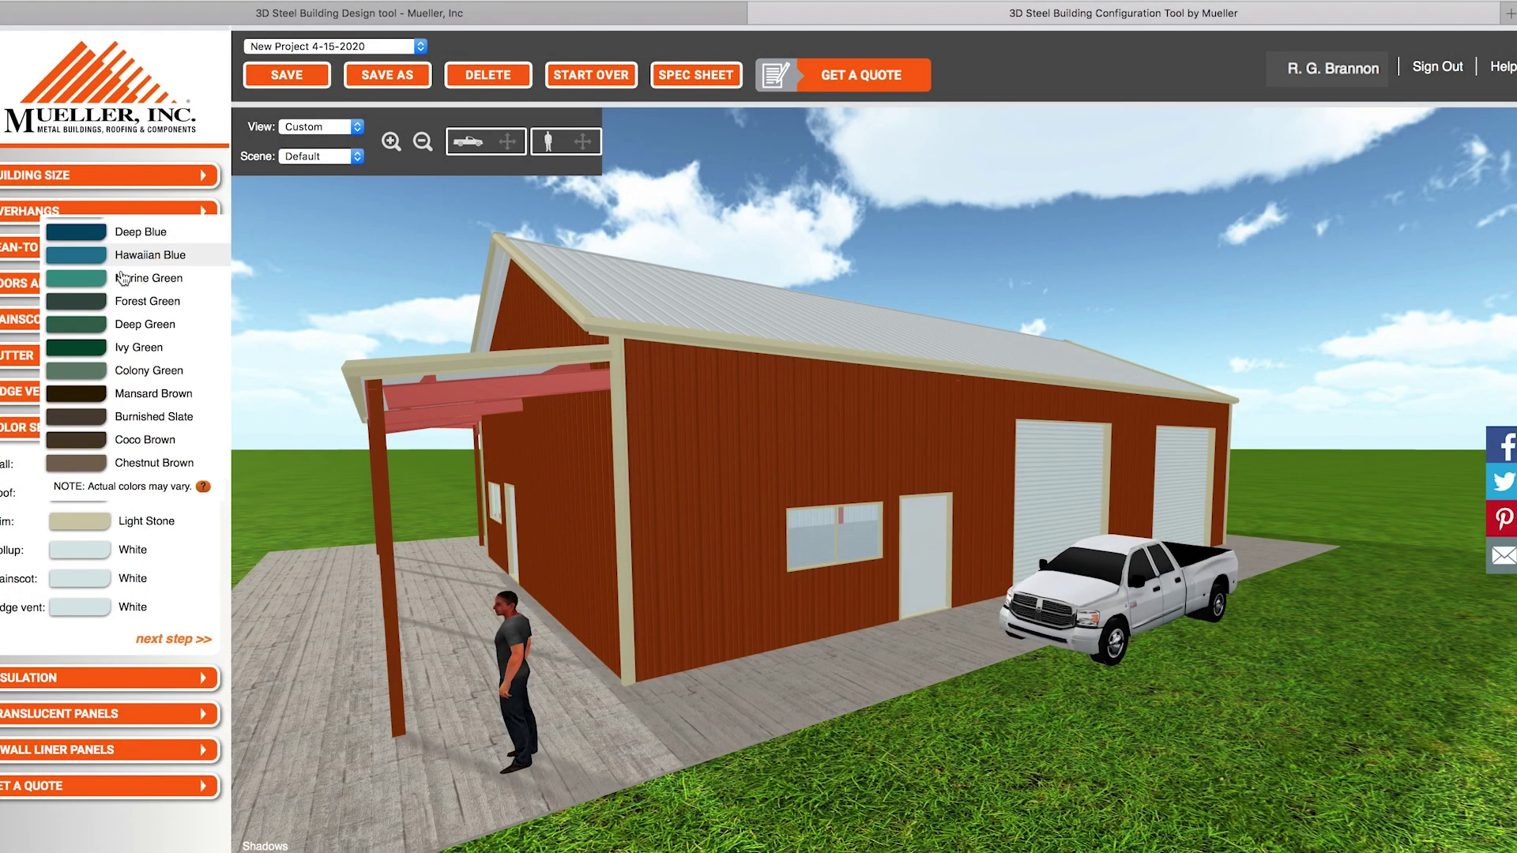
{"action": "left_click", "coordinate": [95, 326]}
{"action": "left_click", "coordinate": [80, 464]}
{"action": "scroll", "coordinate": [83, 395], "scroll_direction": "down", "scroll_amount": 5}
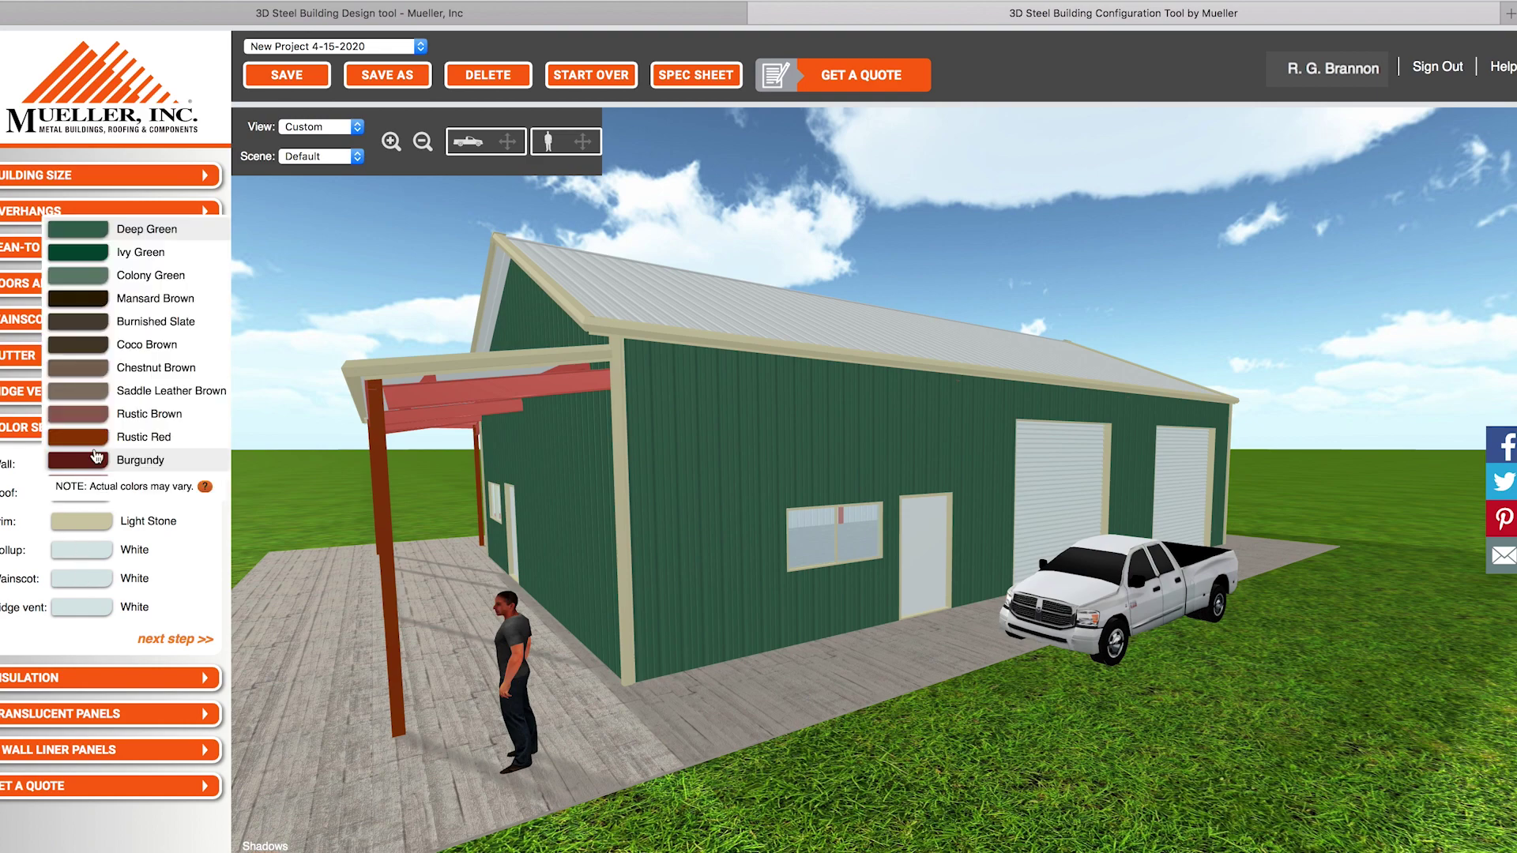
{"action": "left_click", "coordinate": [81, 395]}
{"action": "left_click", "coordinate": [90, 494]}
{"action": "scroll", "coordinate": [83, 395], "scroll_direction": "up", "scroll_amount": 5}
{"action": "left_click", "coordinate": [85, 387]}
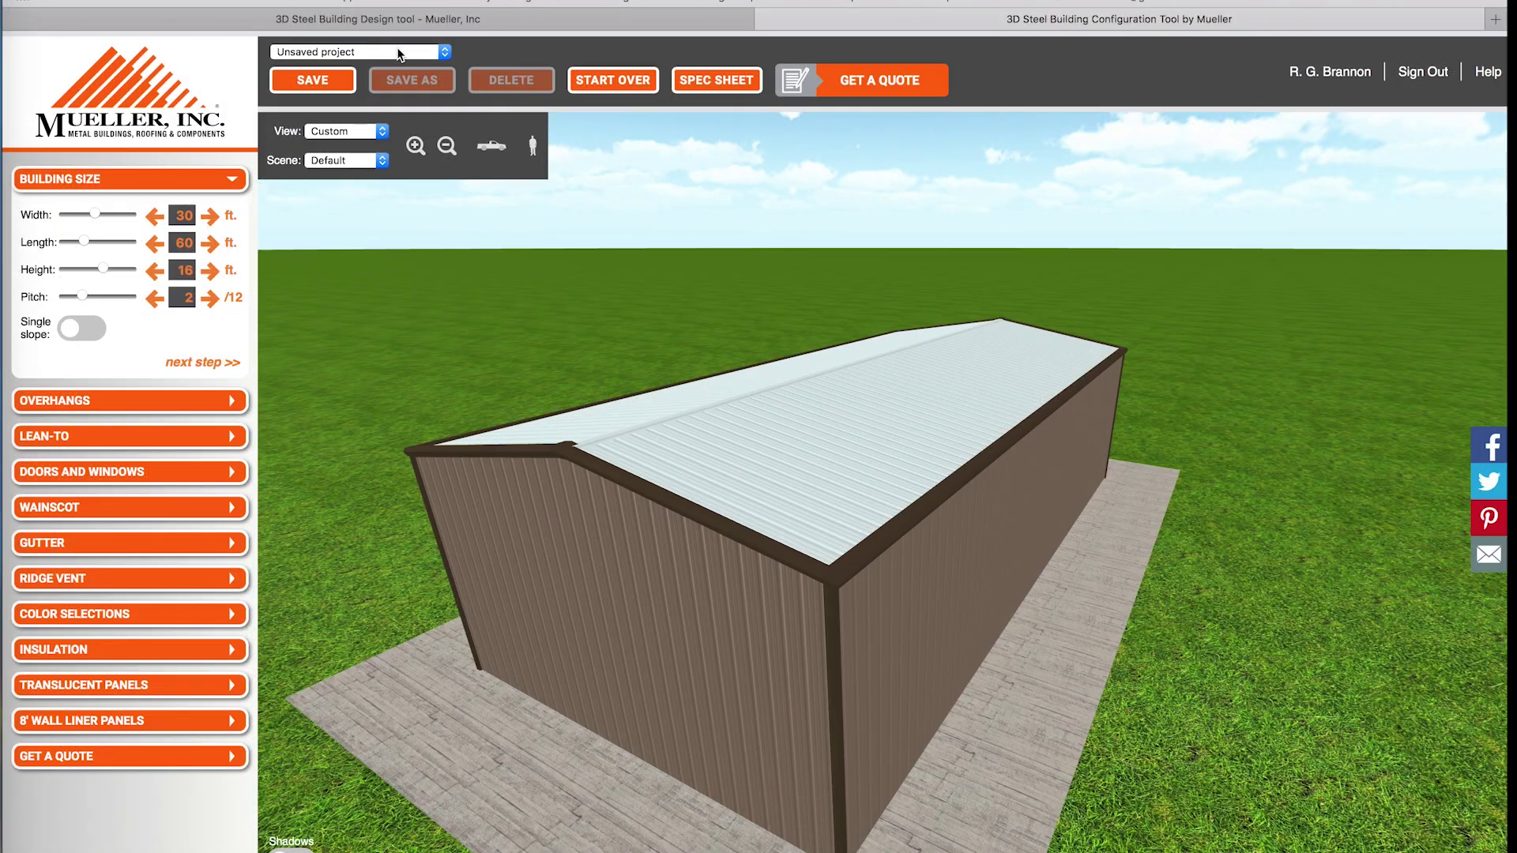
{"action": "left_click", "coordinate": [398, 51]}
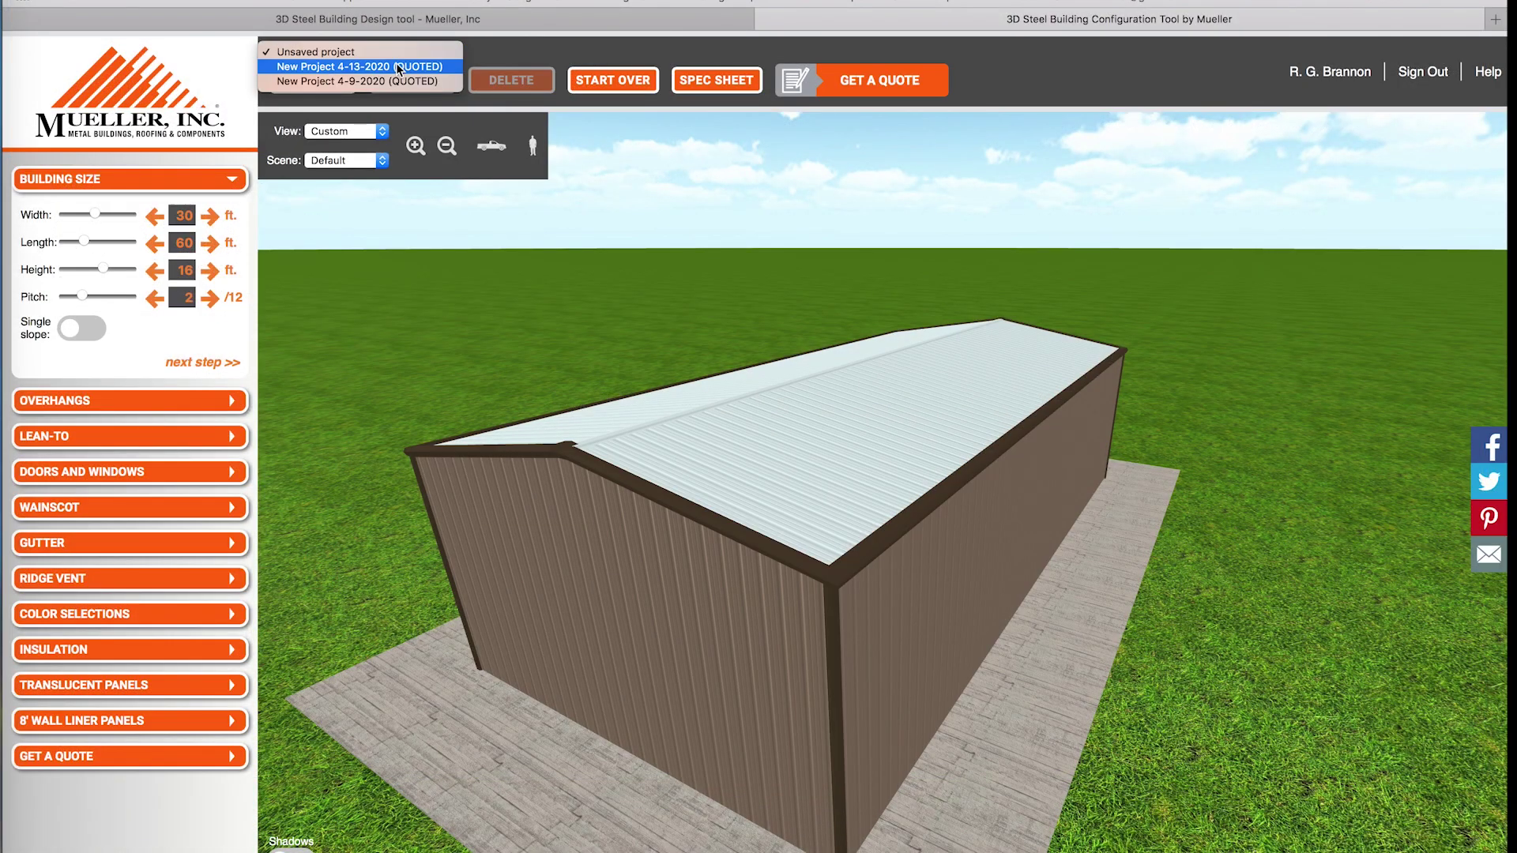
{"action": "left_click", "coordinate": [399, 82]}
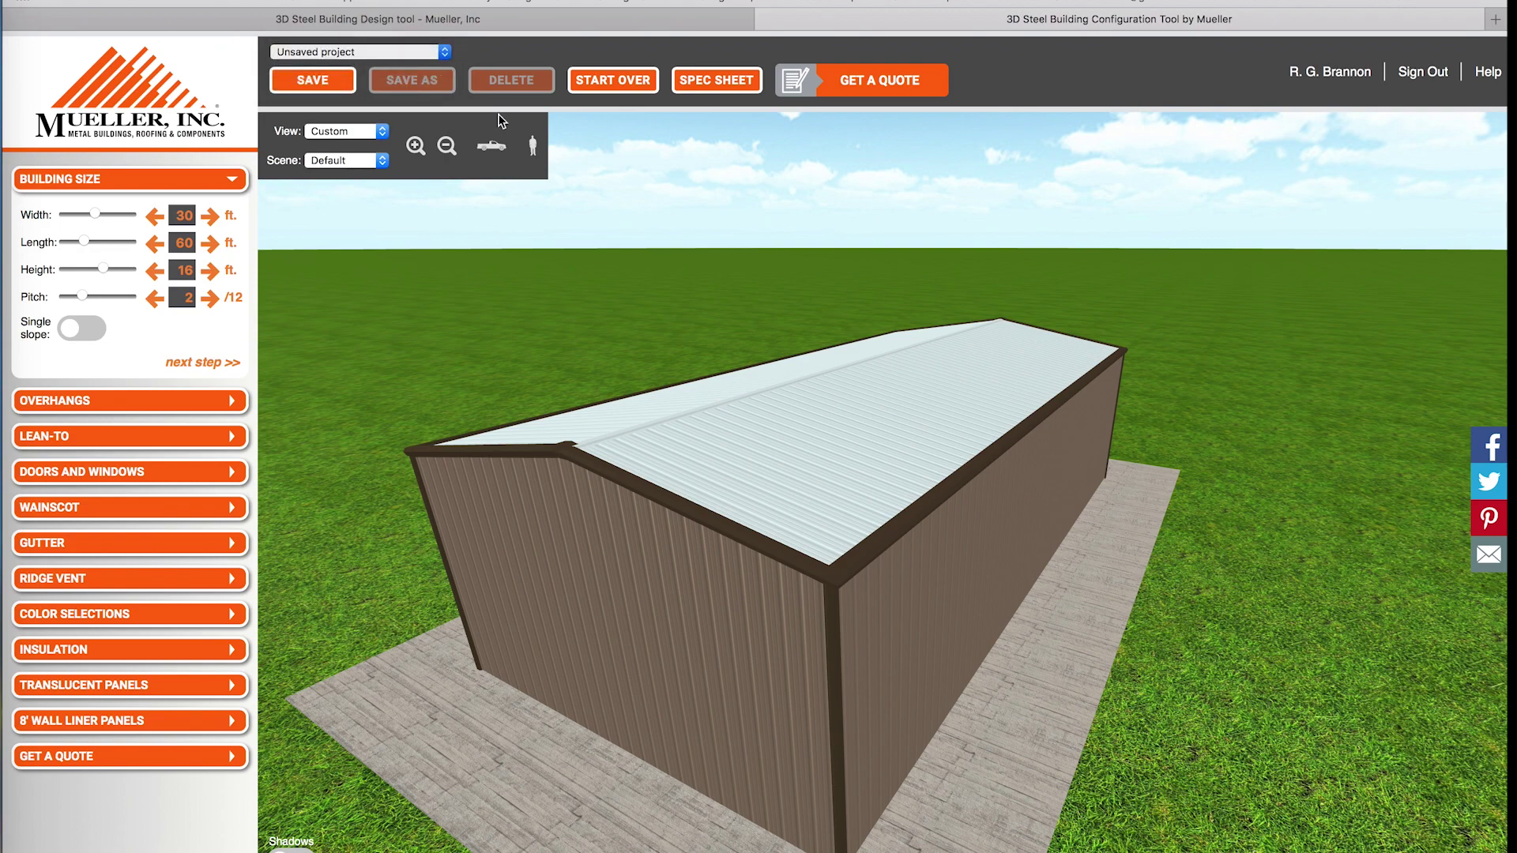